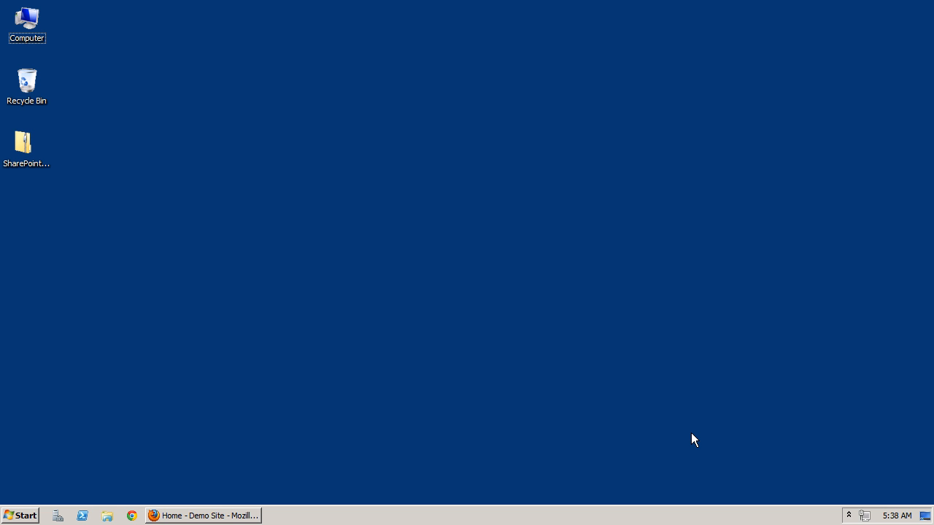
Switch to Firefox to view the Central Administration and Demo Site home pages, and minimize the browser.
{"action": "left_click", "coordinate": [230, 517]}
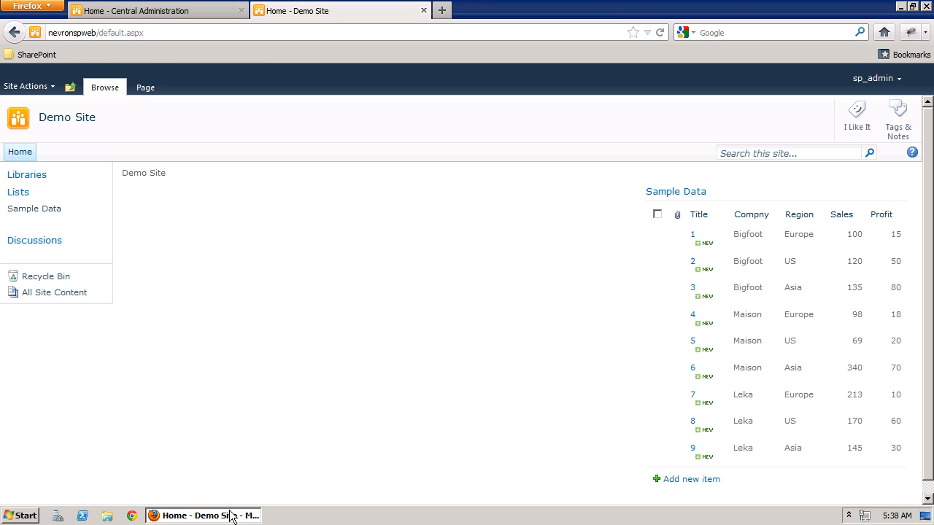
{"action": "left_click", "coordinate": [143, 15]}
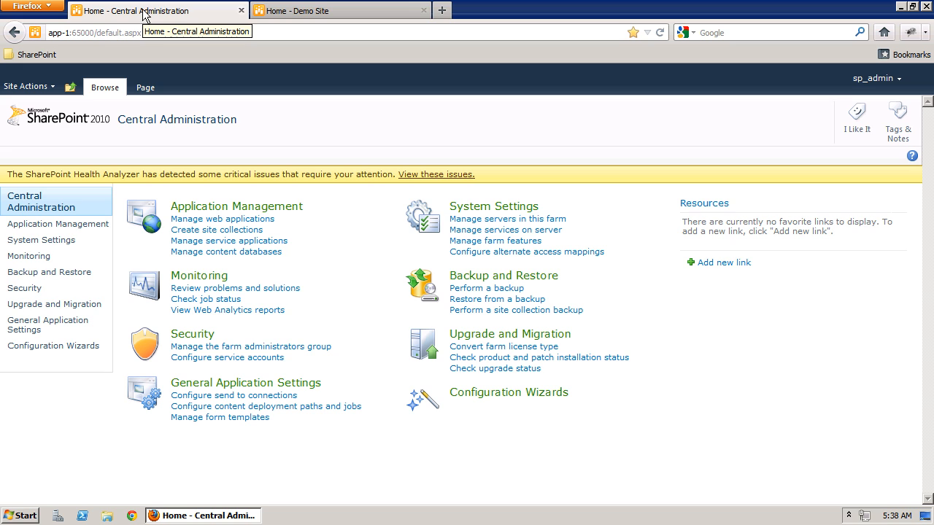
{"action": "left_click", "coordinate": [299, 11]}
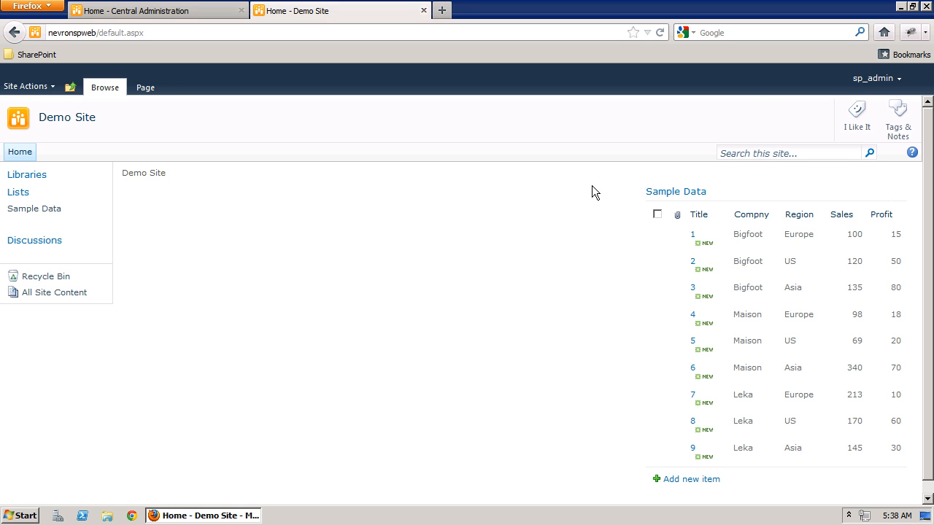
{"action": "left_click", "coordinate": [900, 7]}
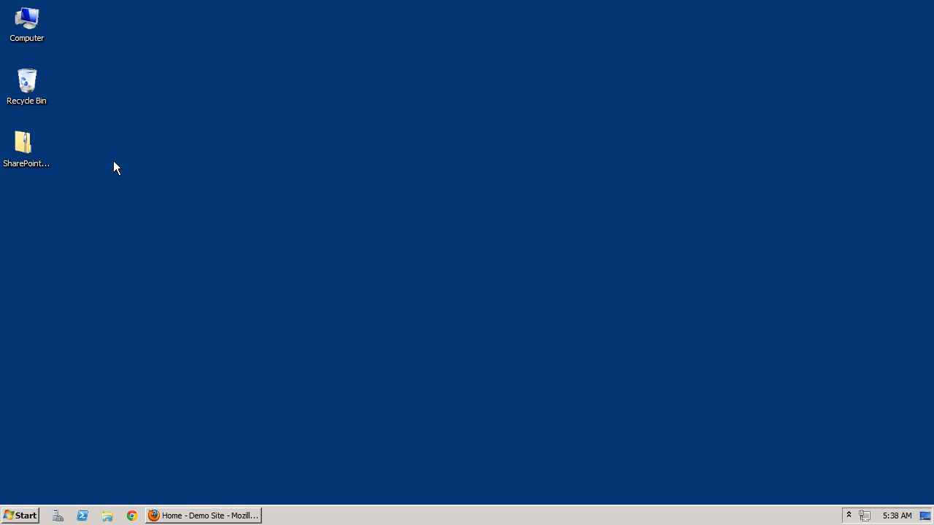
Extract the SharePointVision2012Vol1MOSSandWSS2010.zip archive from the desktop to its default folder.
{"action": "right_click", "coordinate": [31, 155]}
{"action": "left_click", "coordinate": [51, 176]}
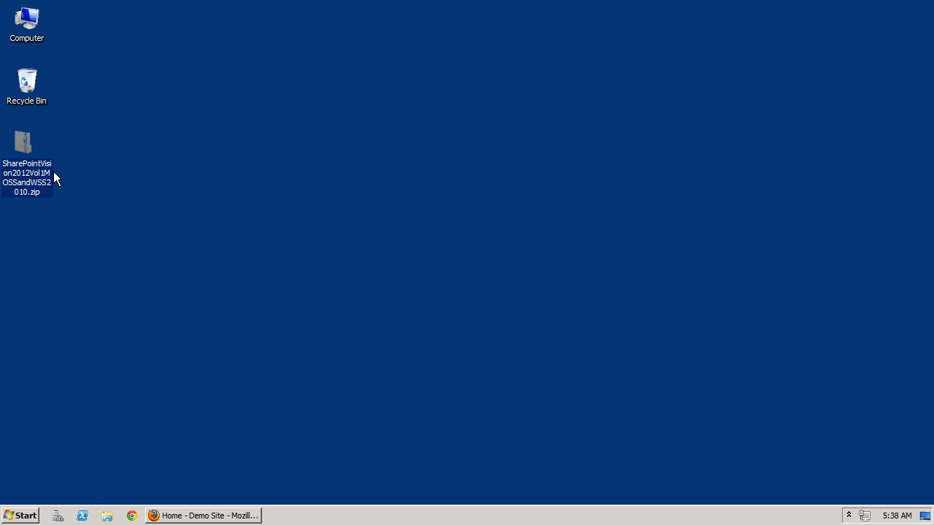
{"action": "left_click", "coordinate": [602, 394]}
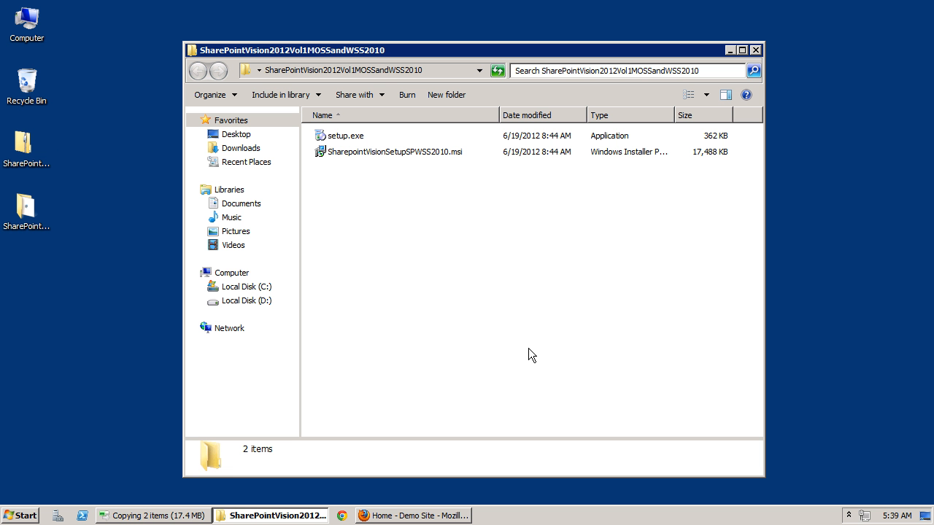
Run setup.exe as administrator and accept the Nevron SharePoint Vision 2012.1 license agreement.
{"action": "right_click", "coordinate": [341, 136]}
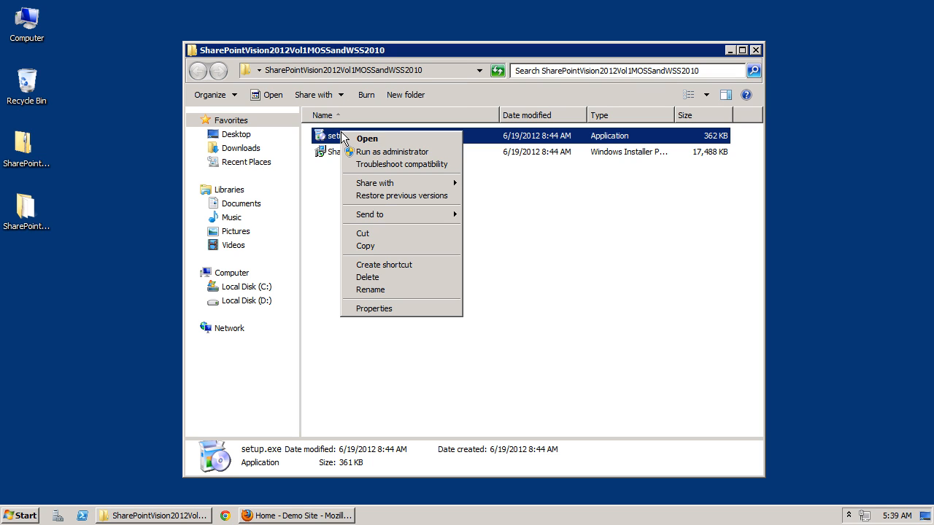
{"action": "left_click", "coordinate": [394, 153]}
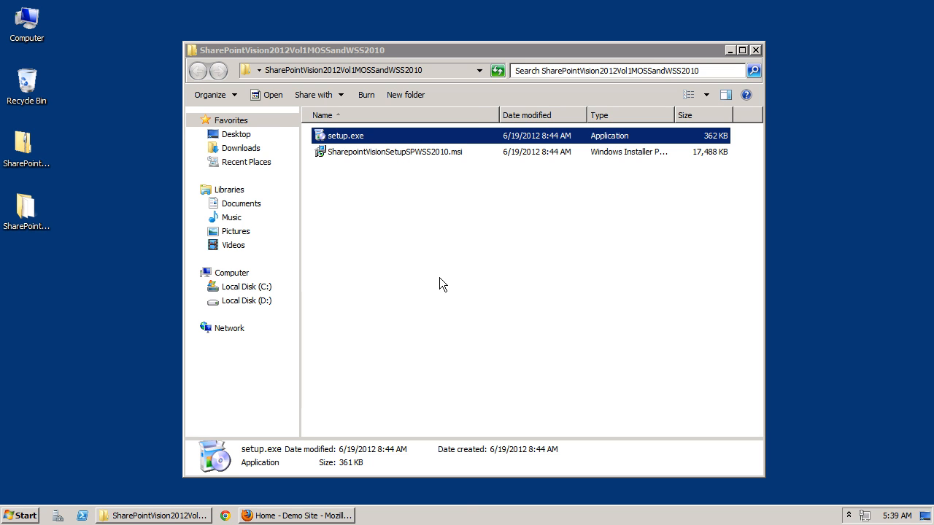
{"action": "left_click", "coordinate": [602, 385]}
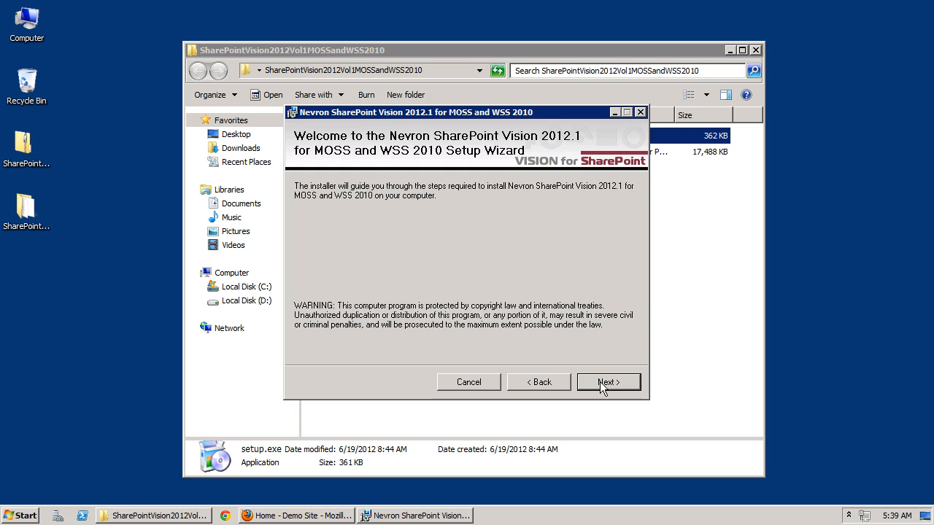
{"action": "left_click", "coordinate": [600, 385]}
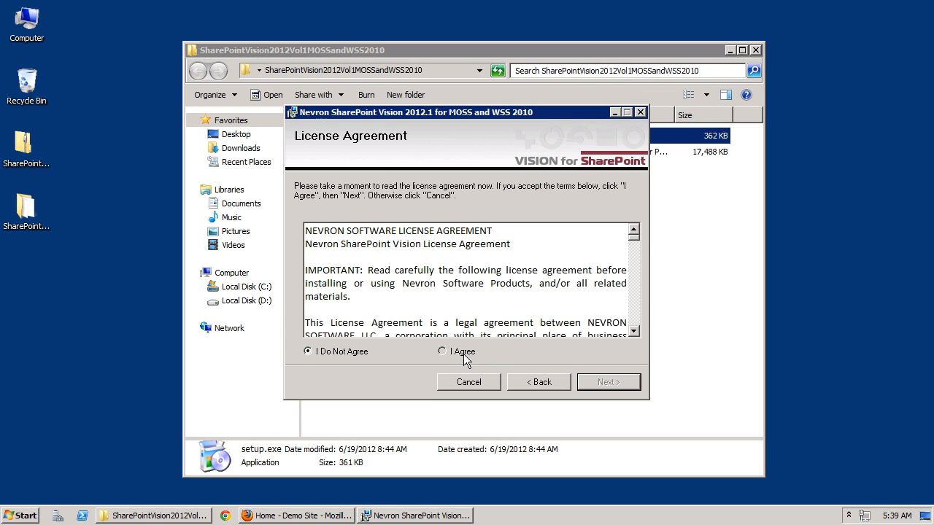
{"action": "left_click", "coordinate": [463, 354]}
{"action": "left_click", "coordinate": [600, 382]}
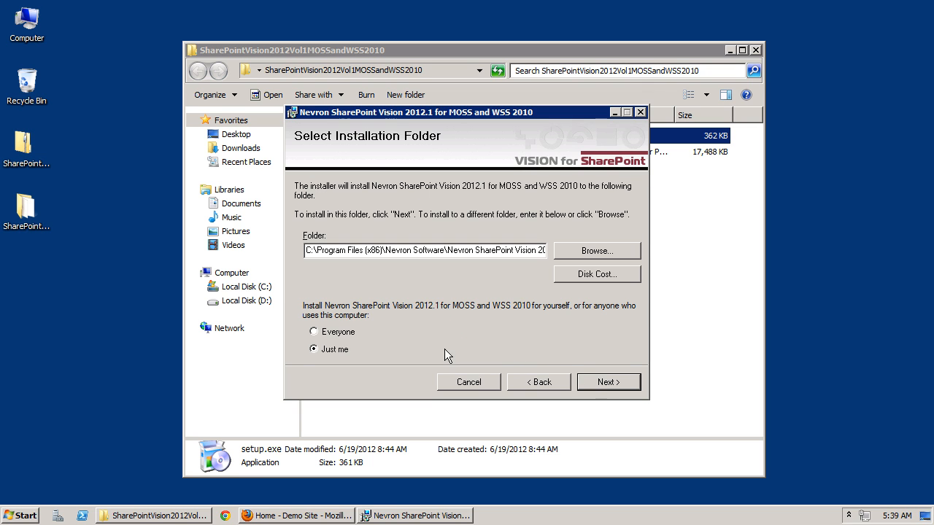
Install Nevron SharePoint Vision 2012.1 for Everyone in the default folder, and close the installer and the setup files' folder.
{"action": "left_click", "coordinate": [340, 332]}
{"action": "left_click", "coordinate": [604, 382]}
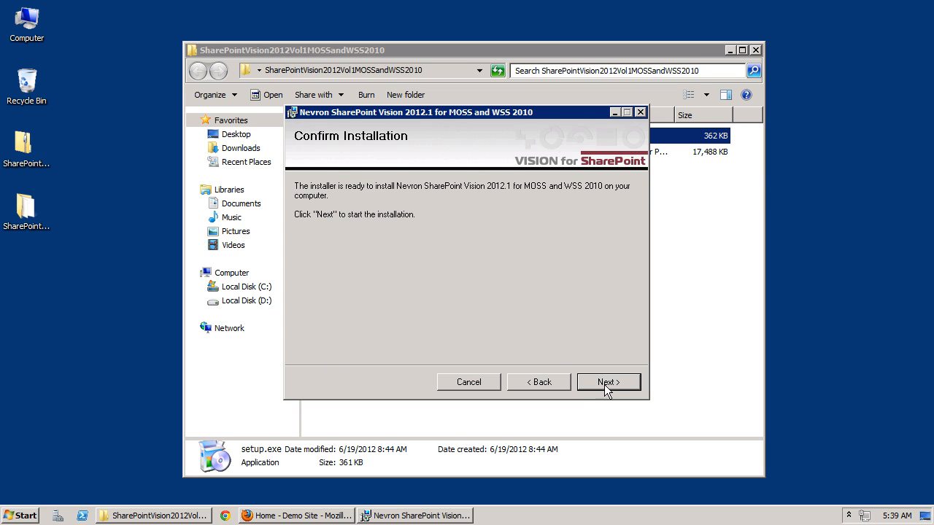
{"action": "left_click", "coordinate": [603, 382]}
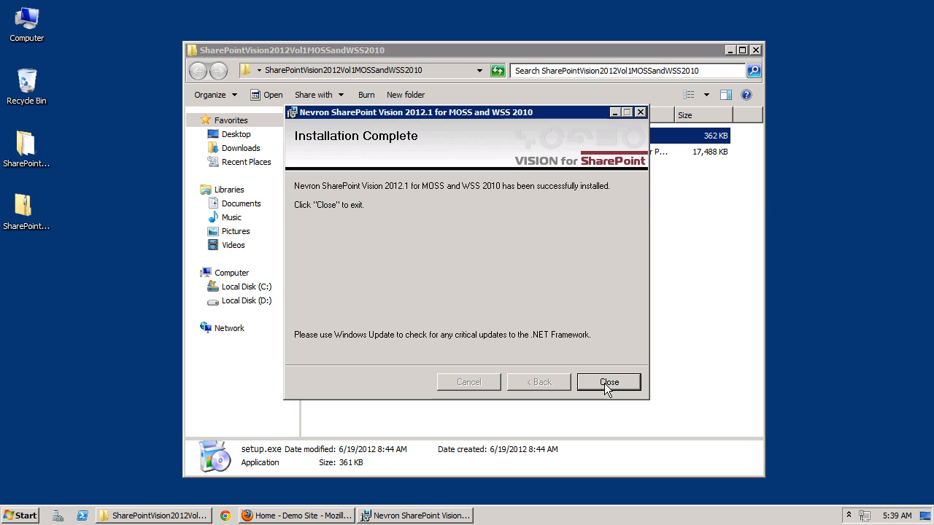
{"action": "left_click", "coordinate": [603, 382]}
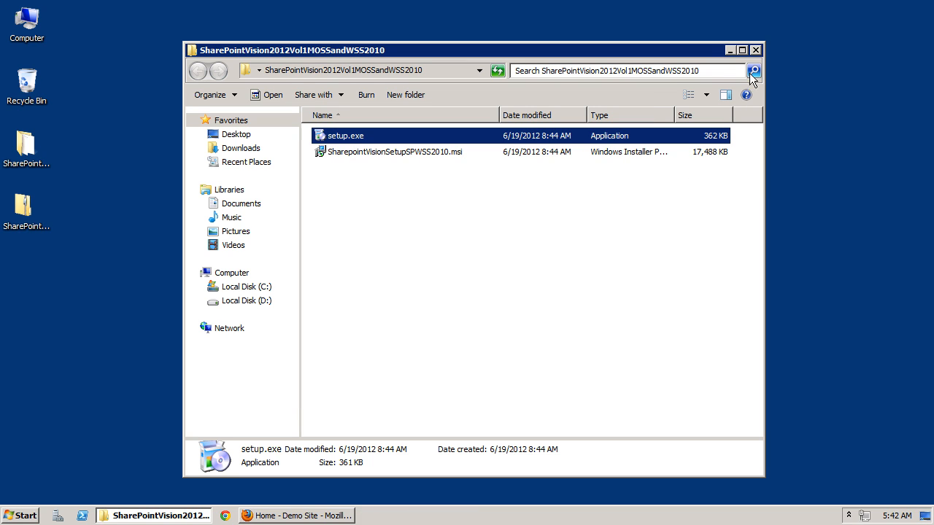
{"action": "left_click", "coordinate": [755, 51]}
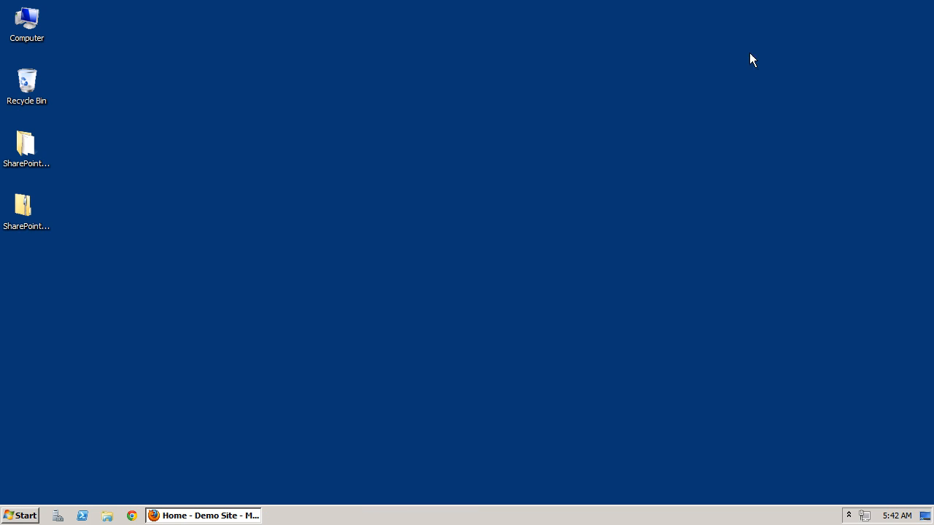
Launch the Web Parts Registration Wizard from the Nevron Sharepoint Vision 2012.1 program group.
{"action": "left_click", "coordinate": [20, 514]}
{"action": "left_click", "coordinate": [30, 470]}
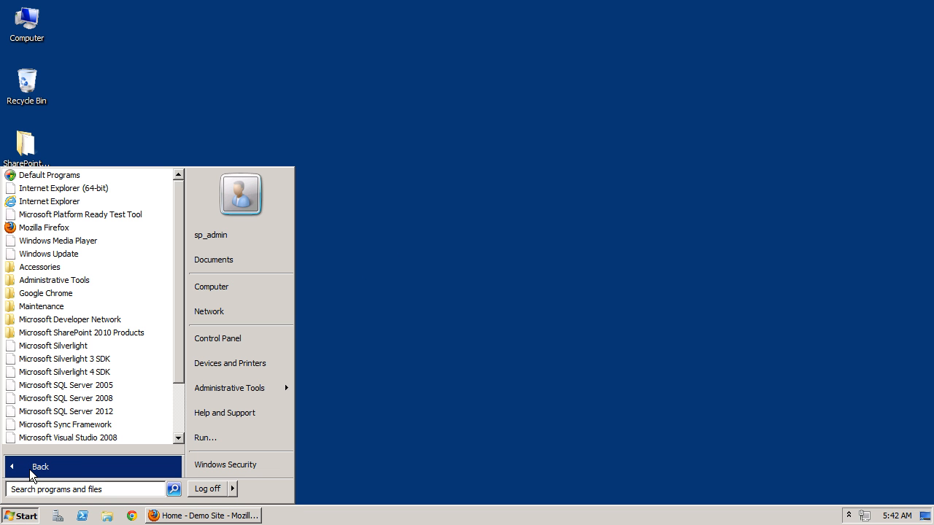
{"action": "scroll", "coordinate": [45, 434], "scroll_direction": "down", "scroll_amount": 2}
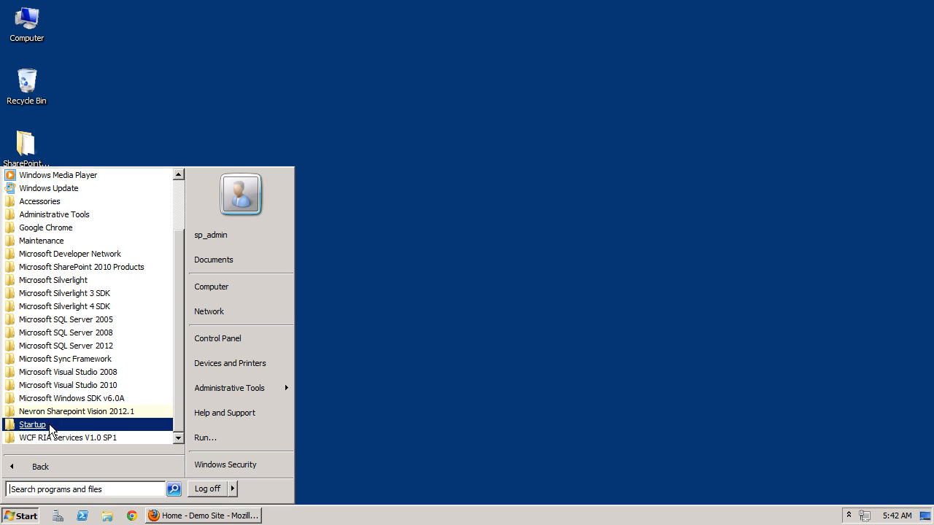
{"action": "left_click", "coordinate": [55, 411]}
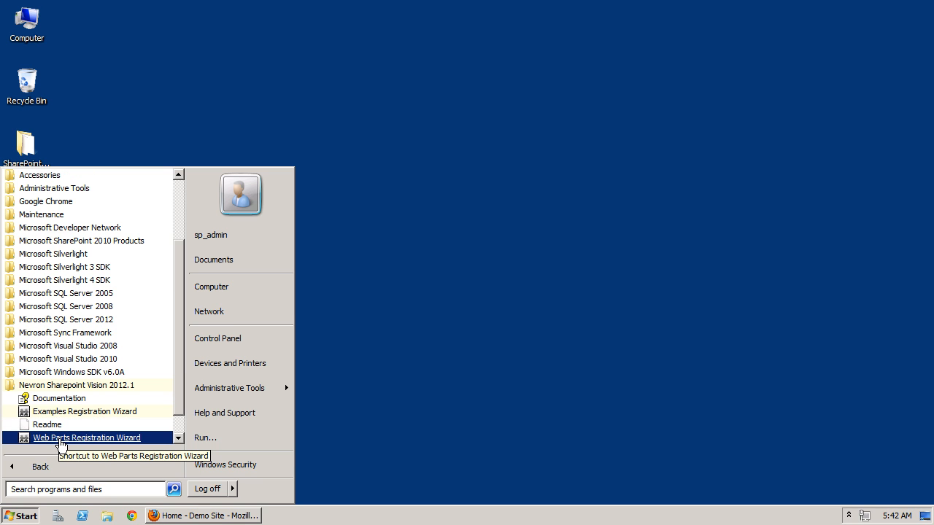
{"action": "left_click", "coordinate": [60, 438]}
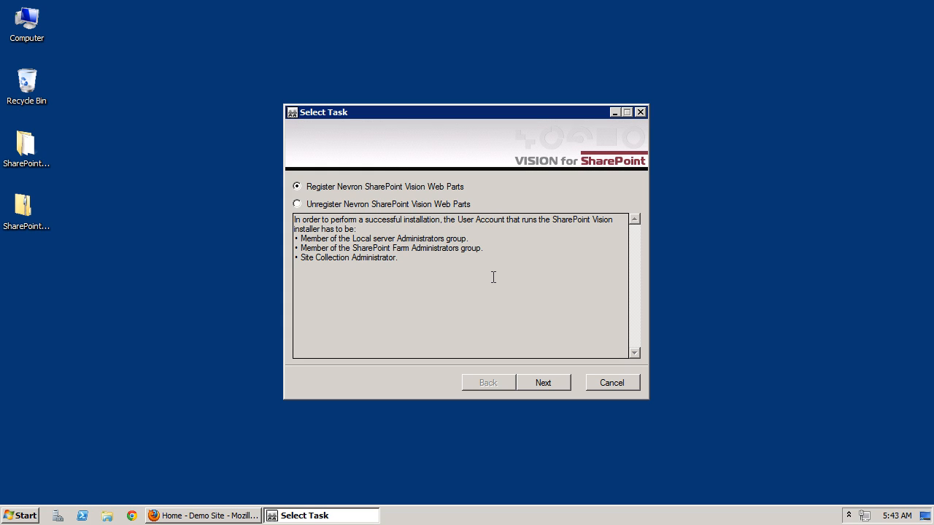
Register the Nevron web parts with the default tasks for both the SharePoint - 60001 and SharePoint - nevronspweb80 applications, and close the wizard.
{"action": "left_click", "coordinate": [534, 384]}
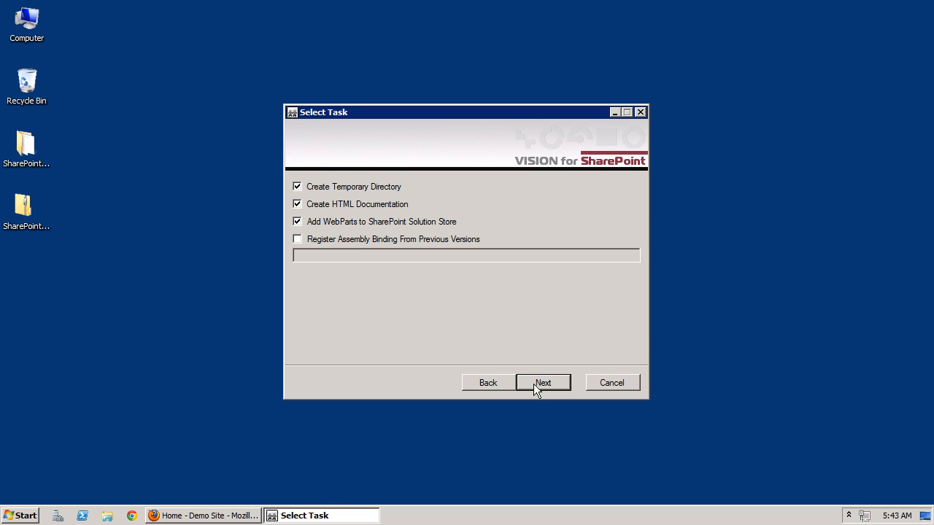
{"action": "left_click", "coordinate": [533, 384]}
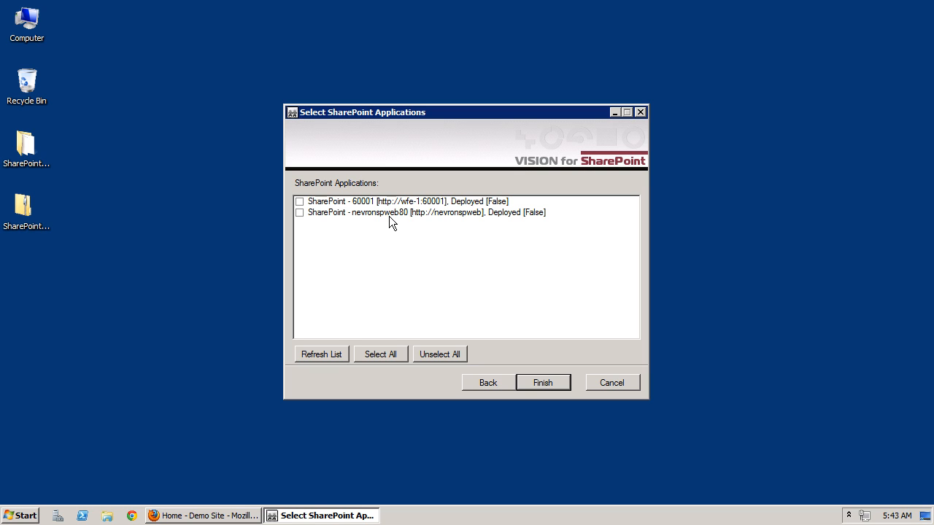
{"action": "left_click", "coordinate": [299, 212]}
{"action": "left_click", "coordinate": [299, 213]}
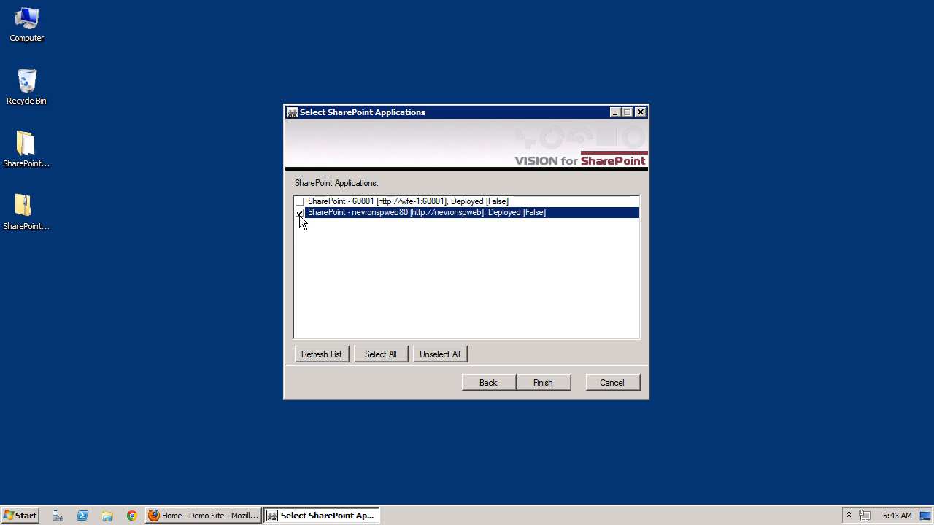
{"action": "left_click", "coordinate": [299, 202]}
{"action": "left_click", "coordinate": [299, 202]}
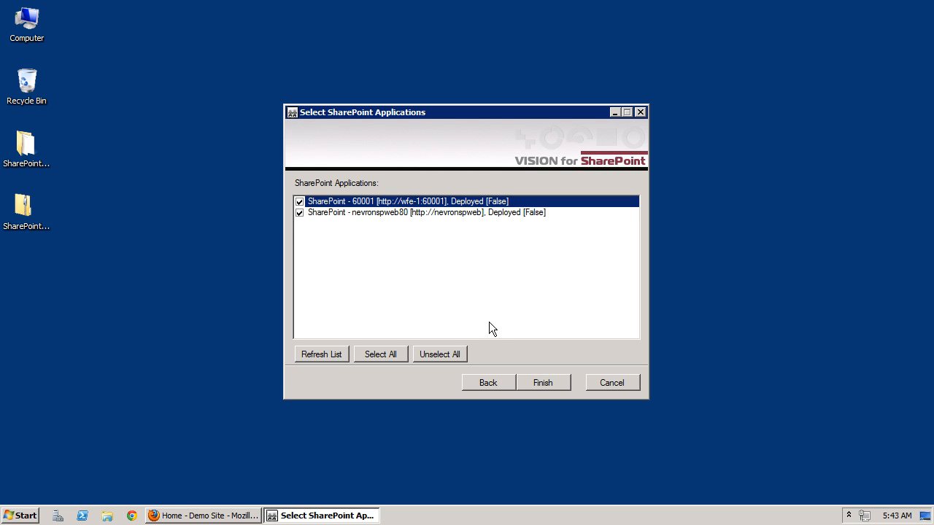
{"action": "left_click", "coordinate": [535, 380]}
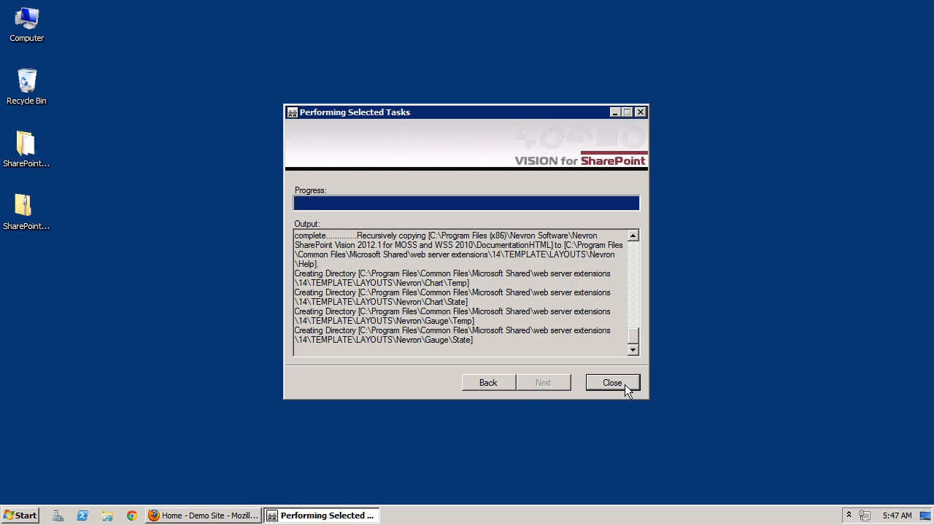
{"action": "left_click", "coordinate": [612, 383]}
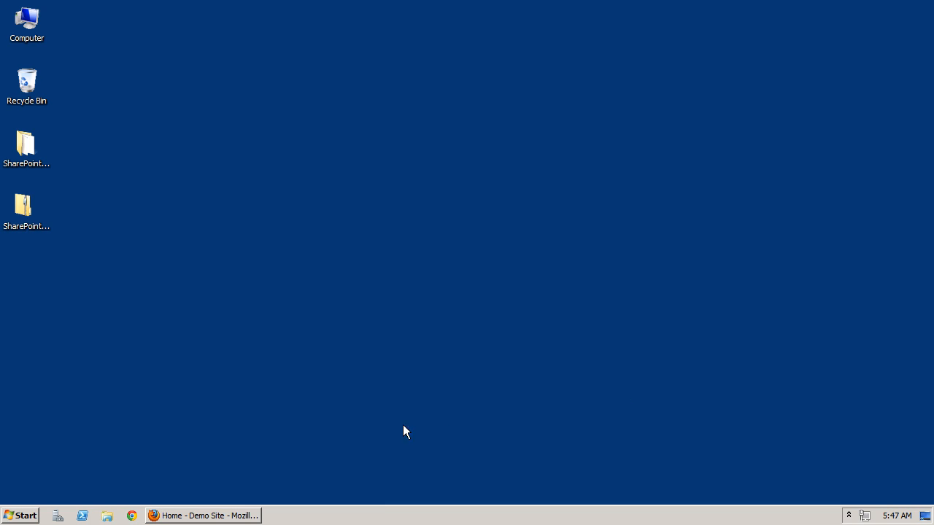
Switch to Firefox and check the deployment properties of nevronsharepointvision2012.1.wsp among the farm solutions in Central Administration.
{"action": "left_click", "coordinate": [235, 515]}
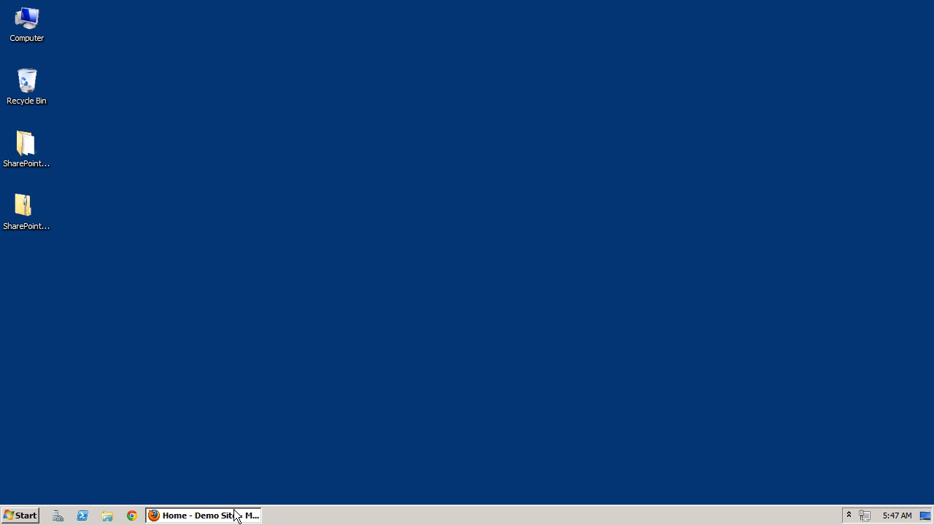
{"action": "left_click", "coordinate": [232, 516]}
{"action": "left_click", "coordinate": [233, 516]}
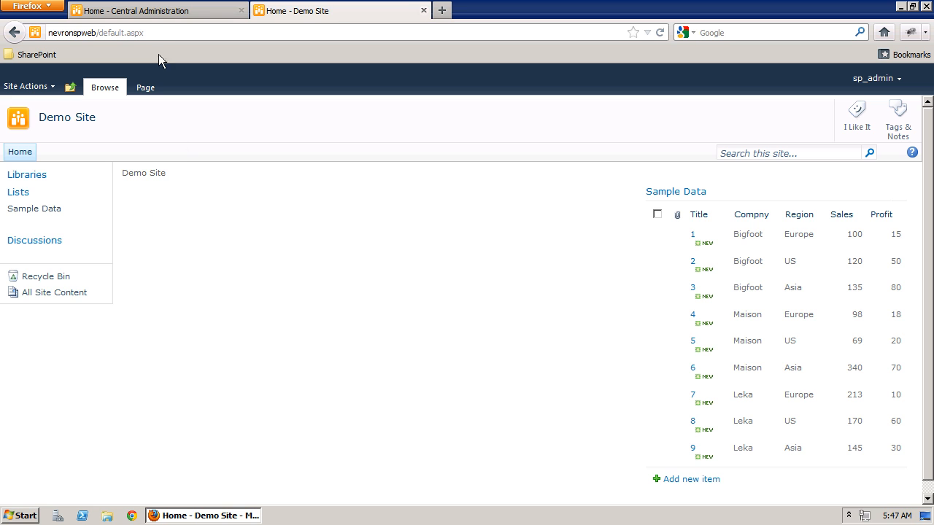
{"action": "left_click", "coordinate": [159, 16]}
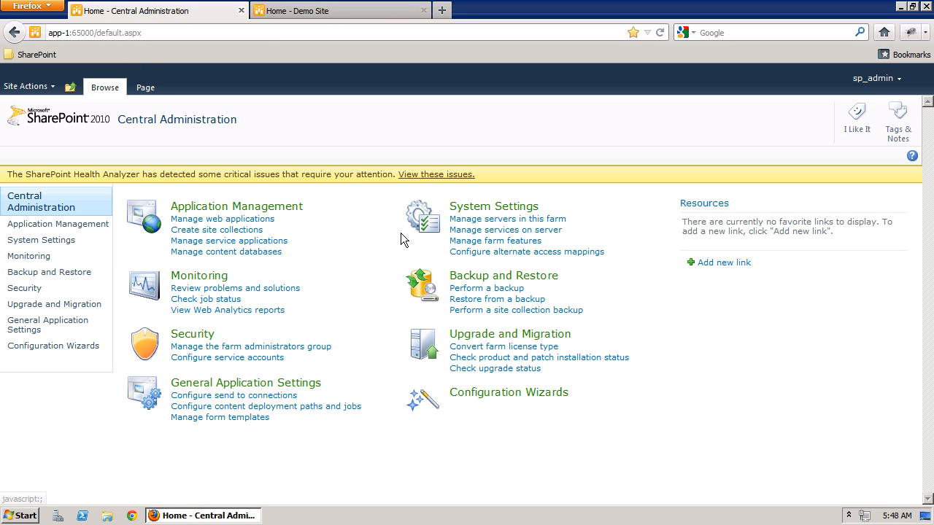
{"action": "left_click", "coordinate": [475, 209]}
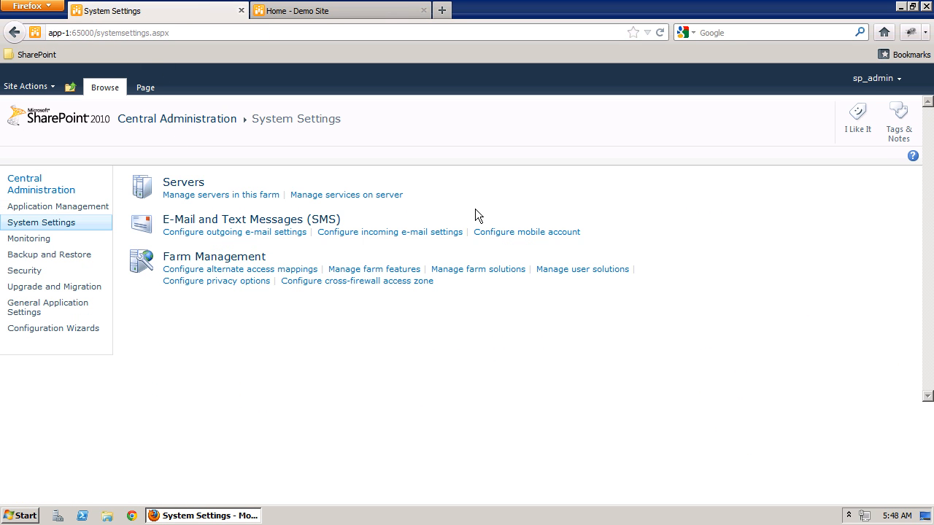
{"action": "left_click", "coordinate": [477, 269]}
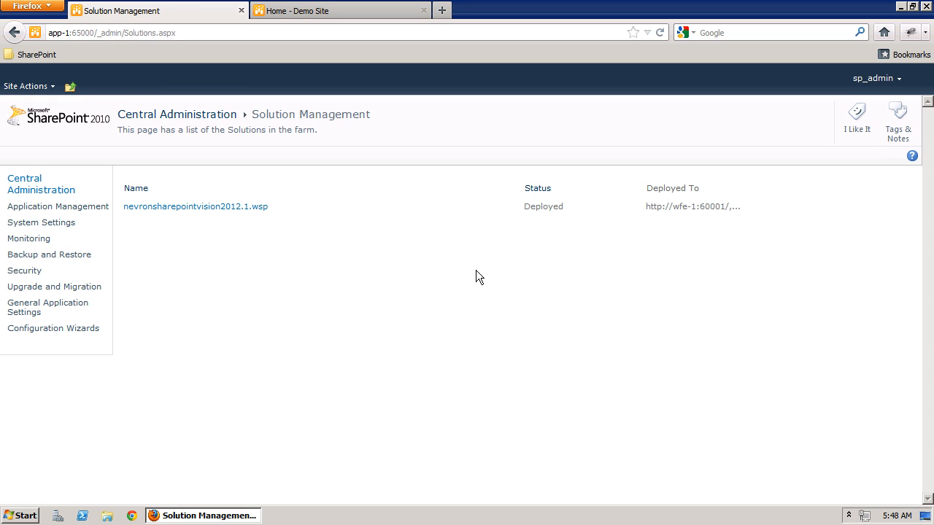
{"action": "left_click", "coordinate": [223, 208]}
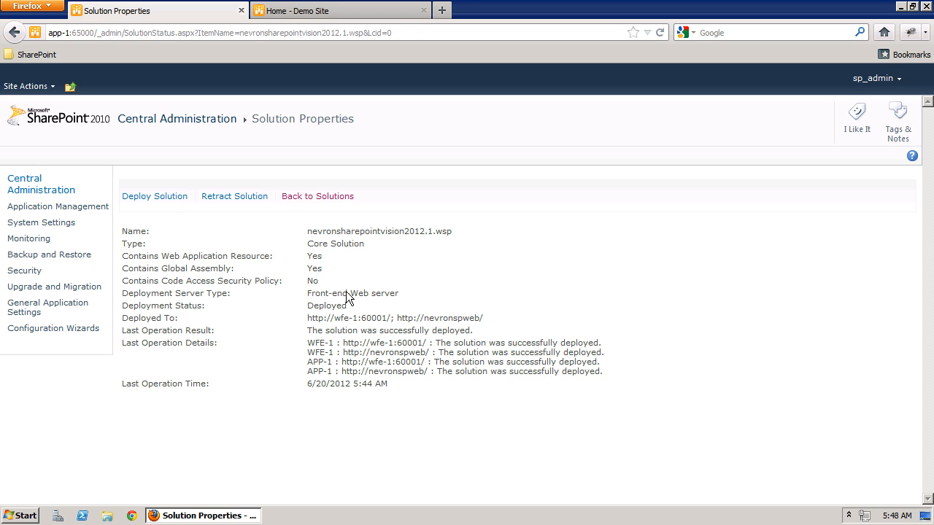
Open the Demo Site's site collection features and examine the Nevron Share Point Vision 2012.1 feature.
{"action": "left_click", "coordinate": [318, 11]}
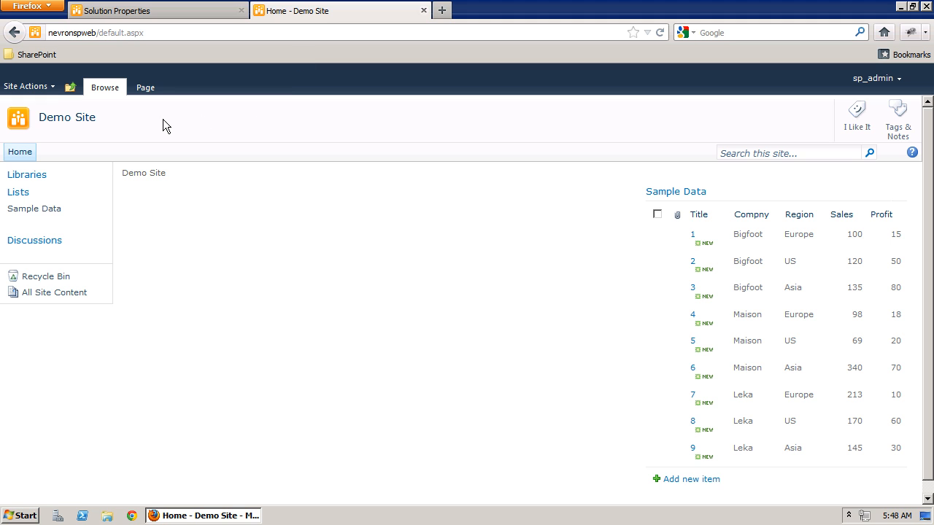
{"action": "left_click", "coordinate": [48, 90]}
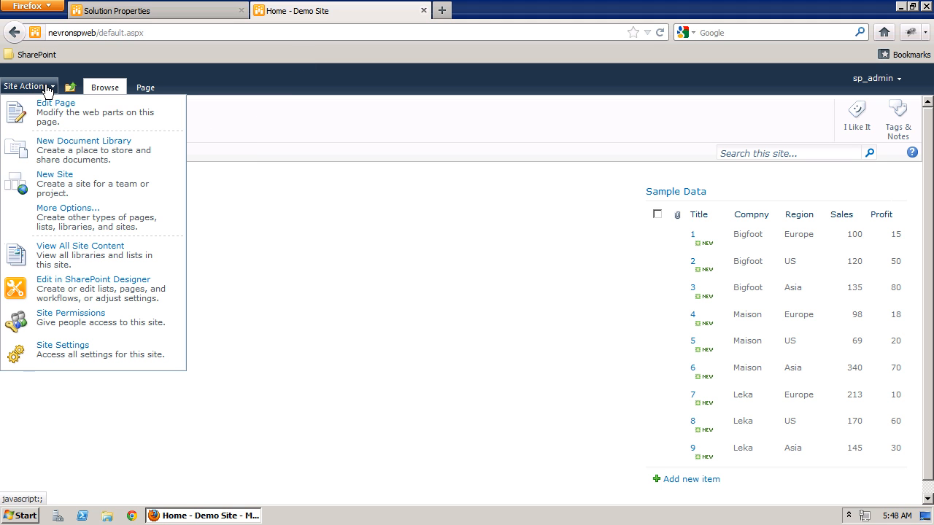
{"action": "left_click", "coordinate": [71, 354]}
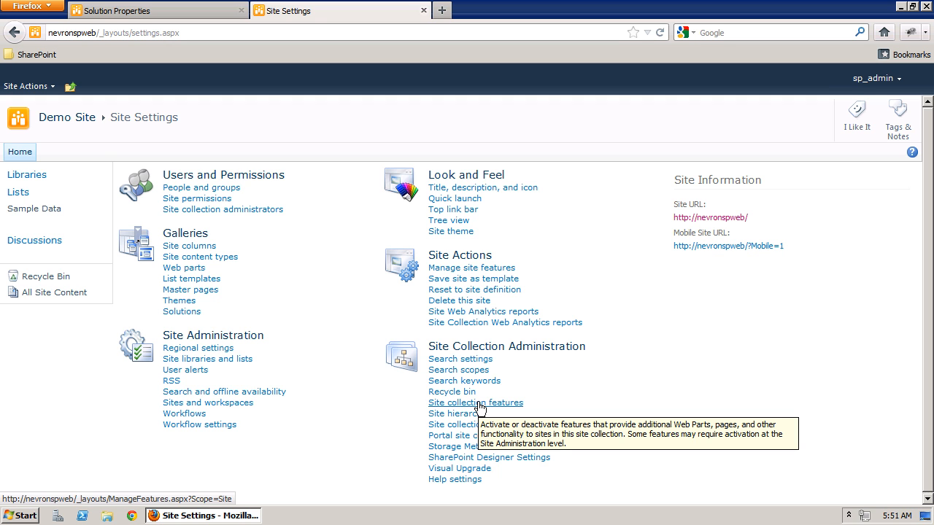
{"action": "left_click", "coordinate": [478, 403]}
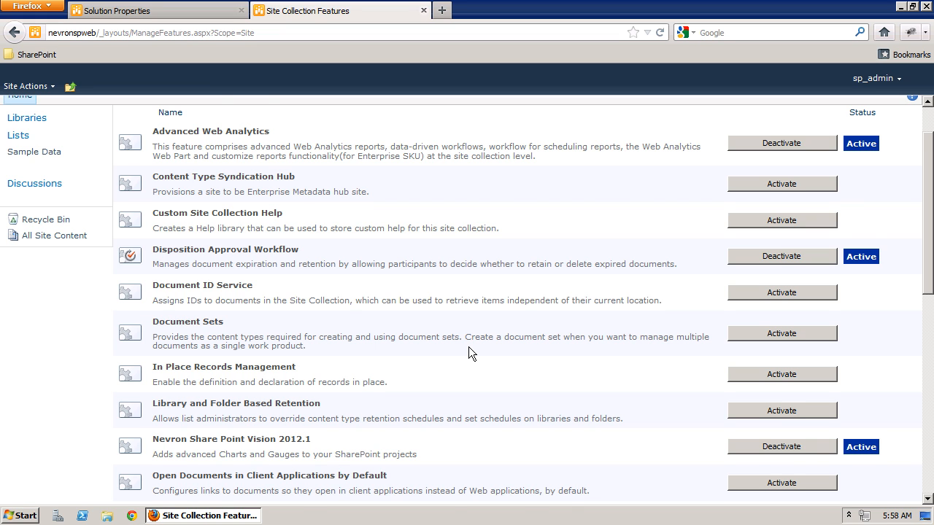
Check the activation status of the Nevron Share Point Vision 2012.1 feature in the site collection features list.
{"action": "scroll", "coordinate": [468, 347], "scroll_direction": "down", "scroll_amount": 1}
{"action": "scroll", "coordinate": [469, 347], "scroll_direction": "down", "scroll_amount": 2}
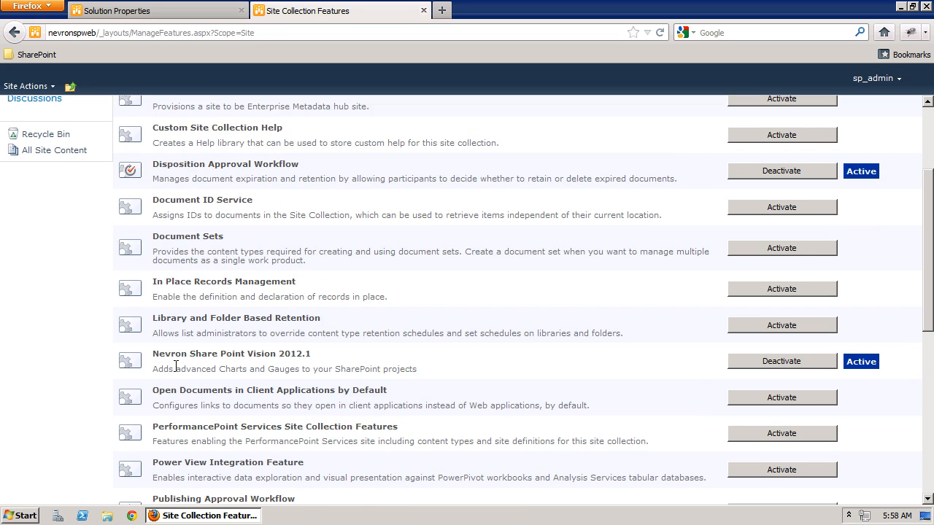
{"action": "left_click_drag", "start_coordinate": [161, 356], "coordinate": [415, 380]}
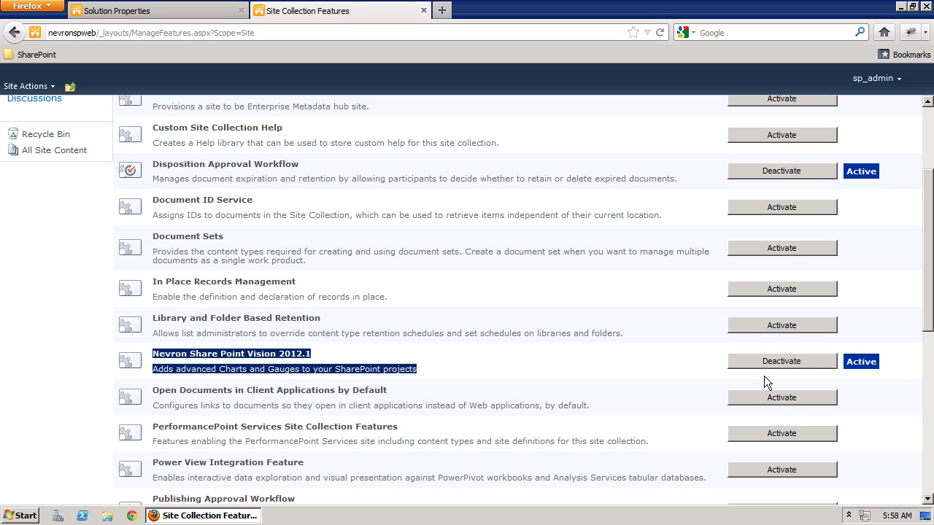
{"action": "scroll", "coordinate": [435, 359], "scroll_direction": "up", "scroll_amount": 1}
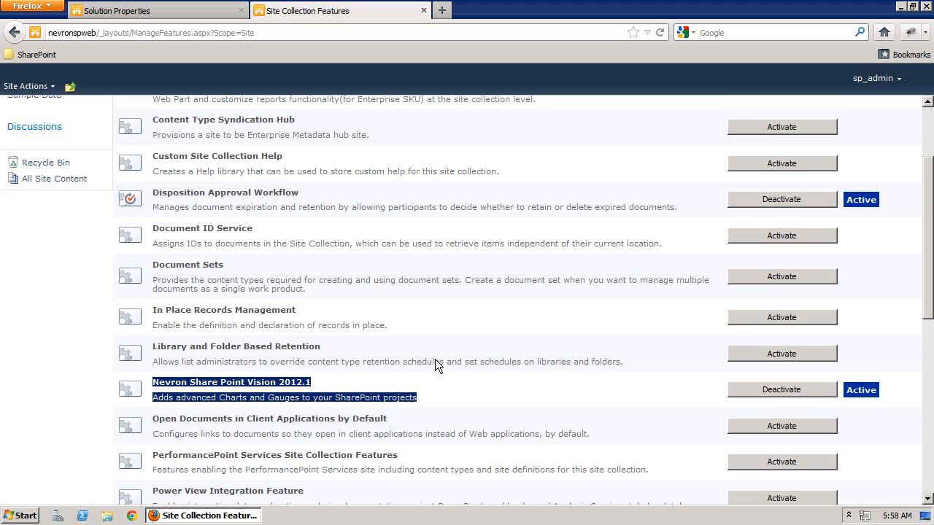
Return to the site settings and check the Nevron chart and gauge web parts in the Web Part Gallery.
{"action": "scroll", "coordinate": [435, 359], "scroll_direction": "up", "scroll_amount": 4}
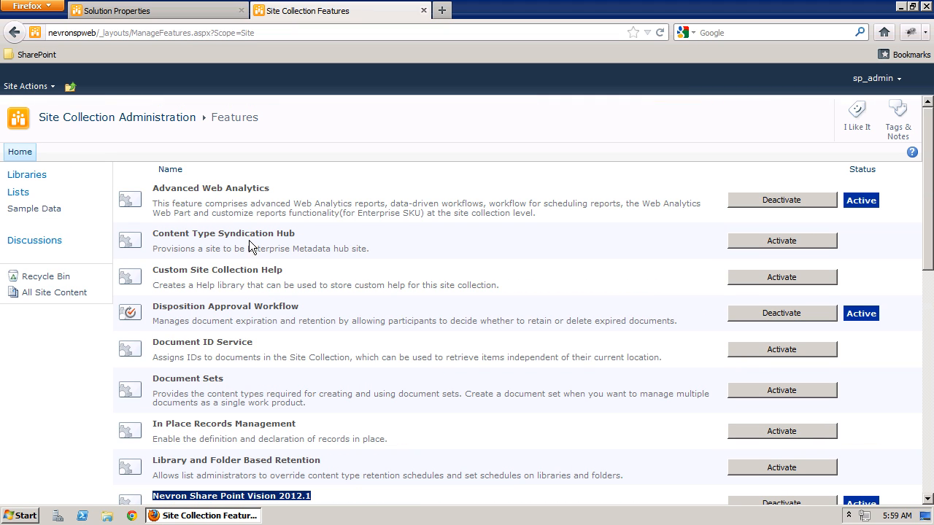
{"action": "left_click", "coordinate": [51, 120]}
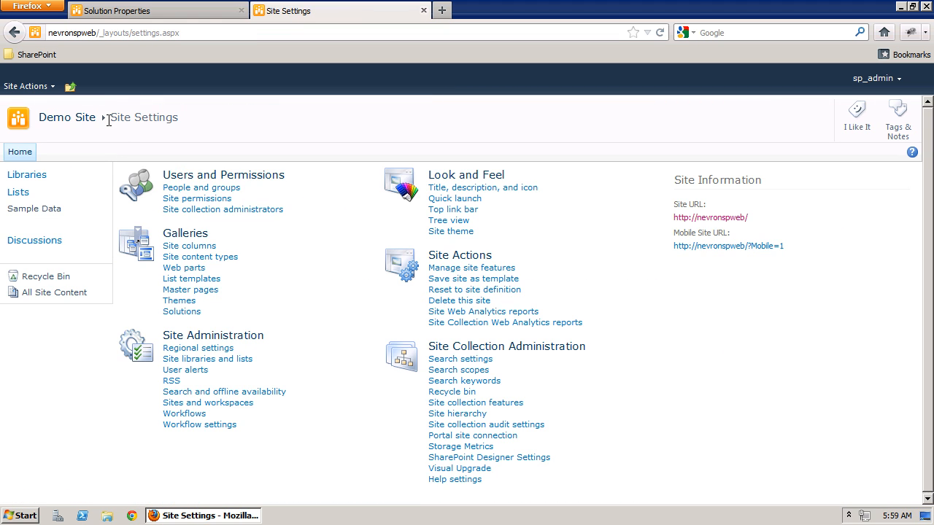
{"action": "left_click", "coordinate": [188, 269]}
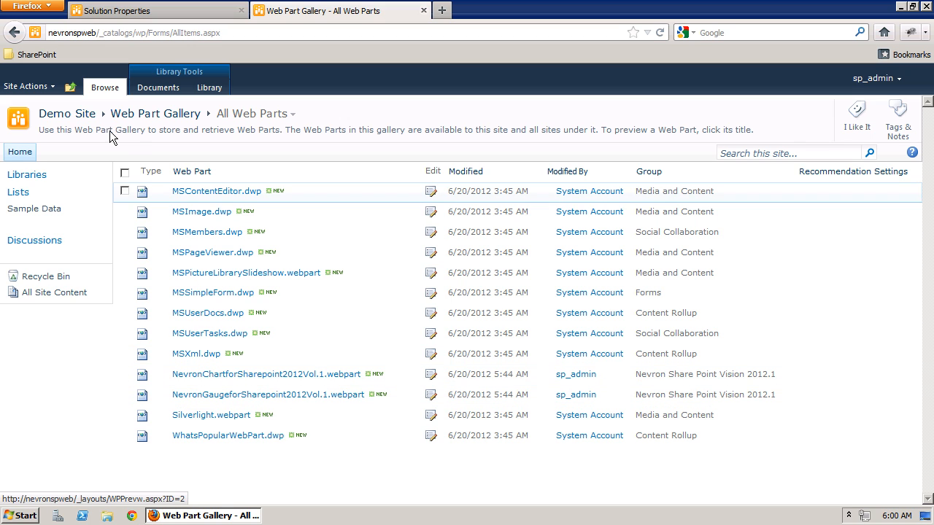
Edit the Demo Site home page and add the Nevron Chart for Sharepoint 2012 Vol.1 web part to the Left zone.
{"action": "left_click", "coordinate": [76, 118]}
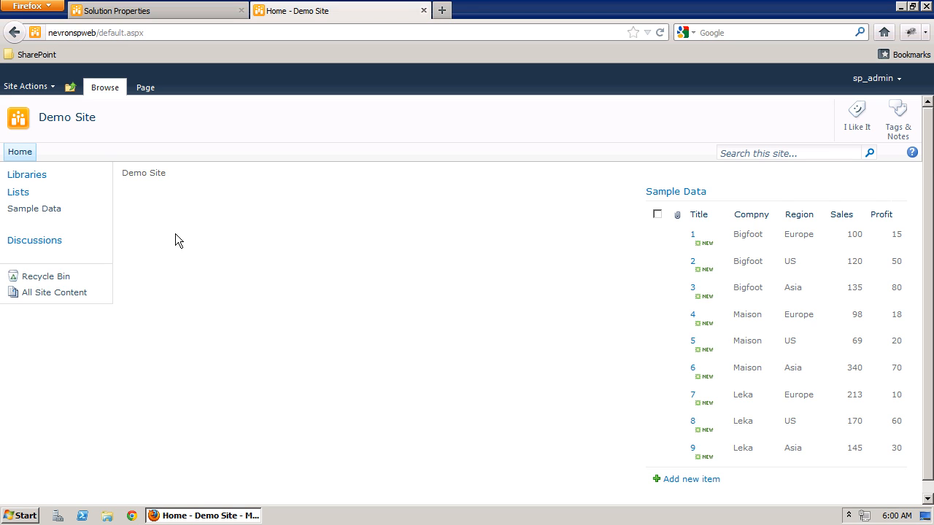
{"action": "left_click", "coordinate": [48, 88]}
{"action": "left_click", "coordinate": [49, 109]}
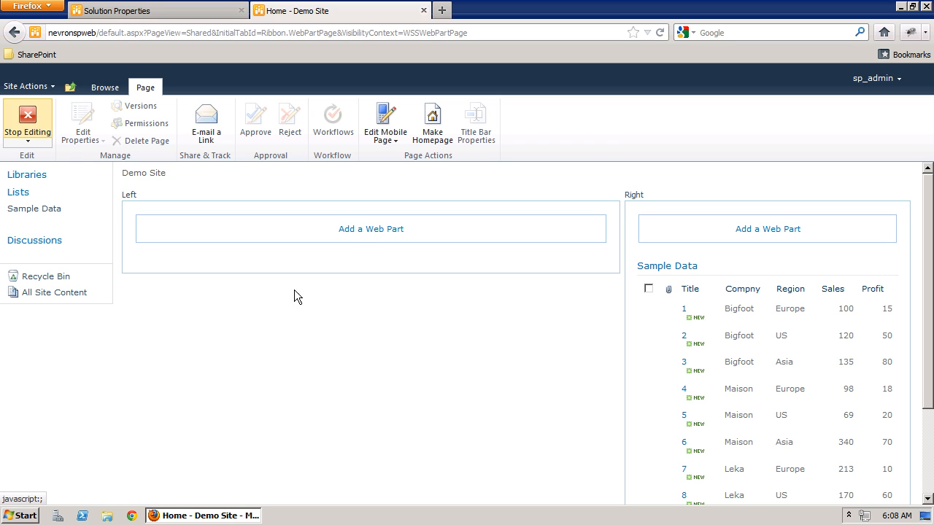
{"action": "left_click", "coordinate": [357, 226]}
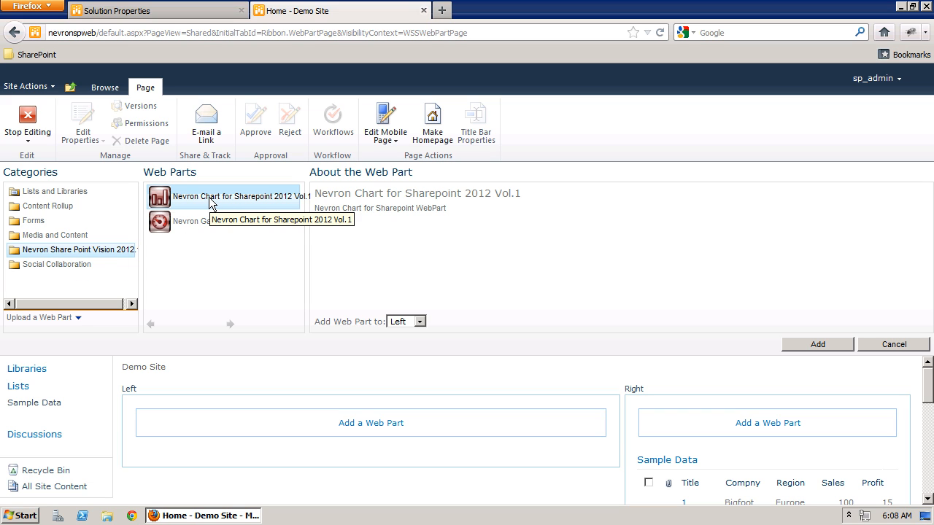
{"action": "left_click", "coordinate": [816, 346]}
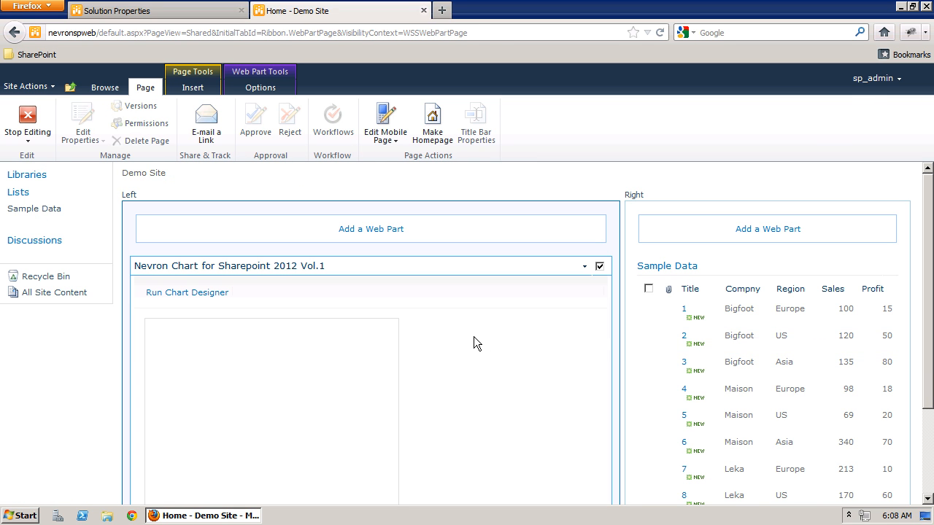
Run the Chart Designer for the new web part and set the data source type to Share Point List with site mode Current Web.
{"action": "left_click", "coordinate": [196, 295]}
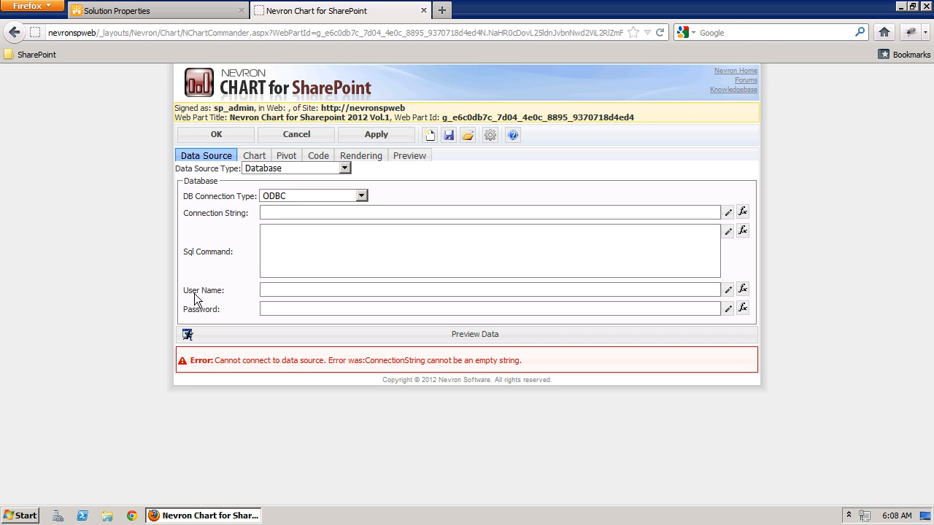
{"action": "left_click", "coordinate": [309, 169]}
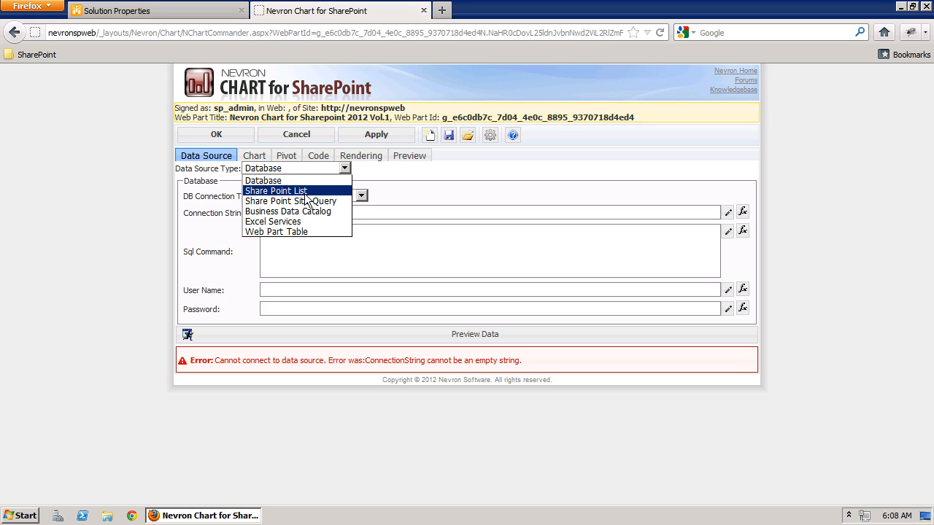
{"action": "left_click", "coordinate": [304, 193]}
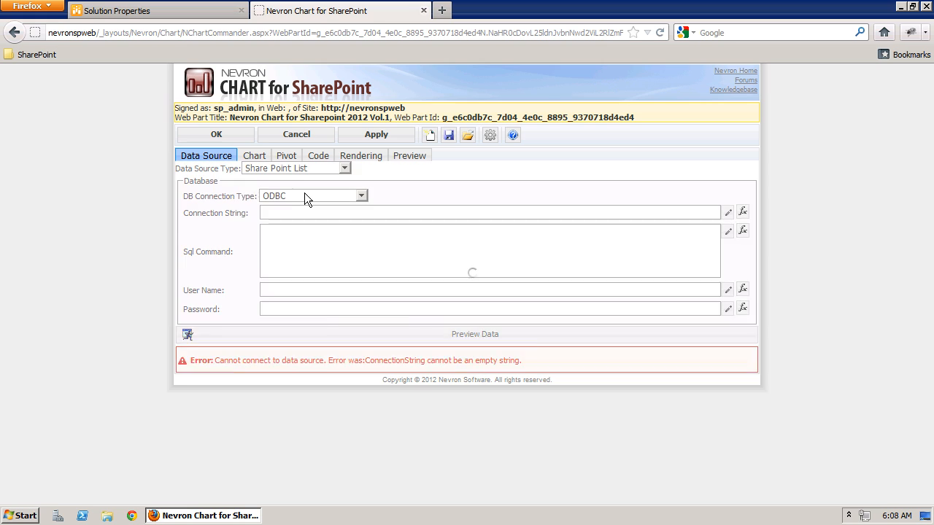
{"action": "left_click", "coordinate": [366, 197]}
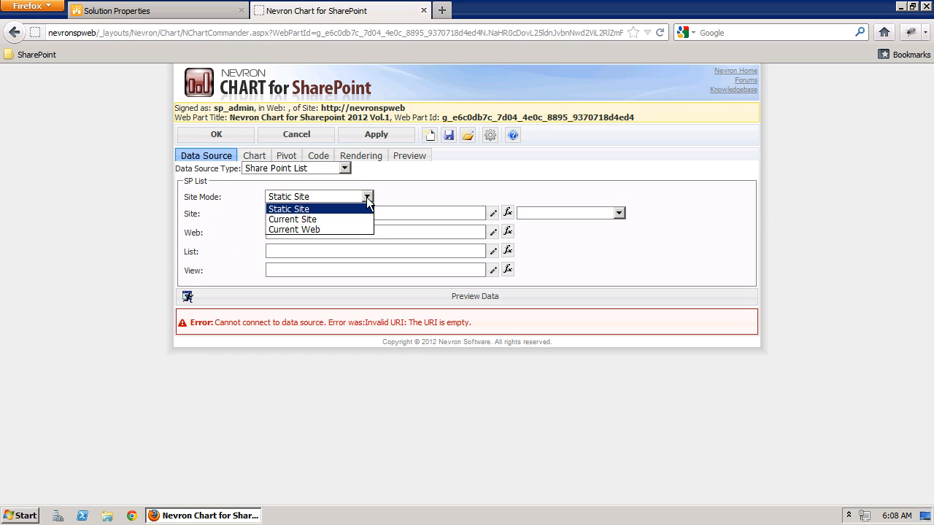
{"action": "left_click", "coordinate": [344, 229]}
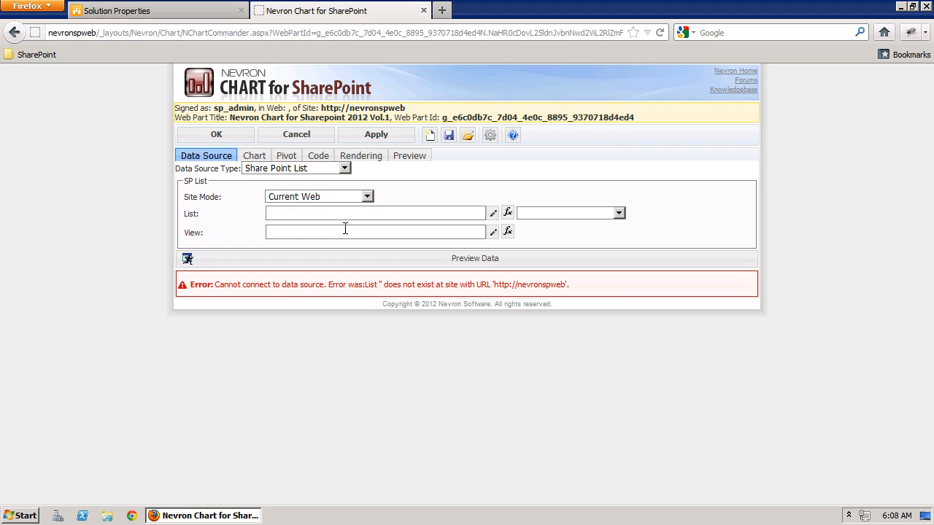
Choose Sample Data as the chart's source list and preview its data.
{"action": "left_click", "coordinate": [620, 216]}
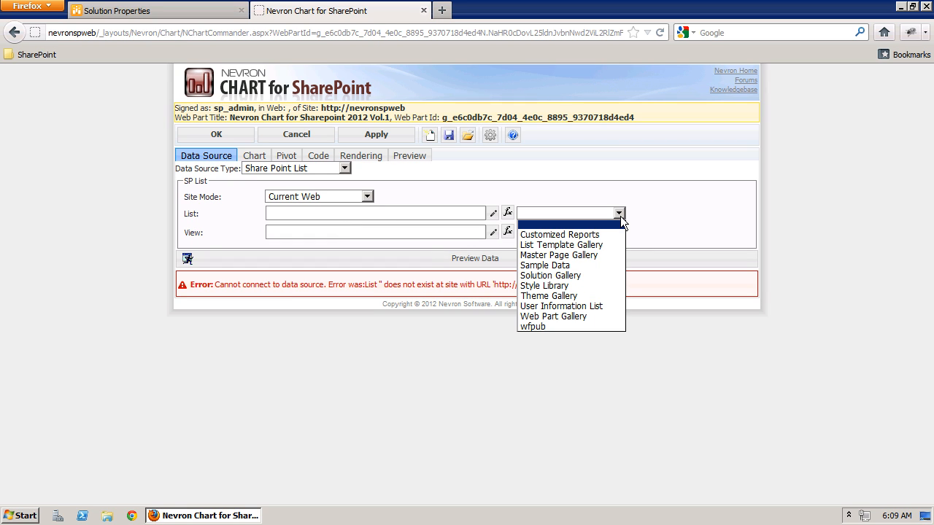
{"action": "left_click", "coordinate": [564, 265]}
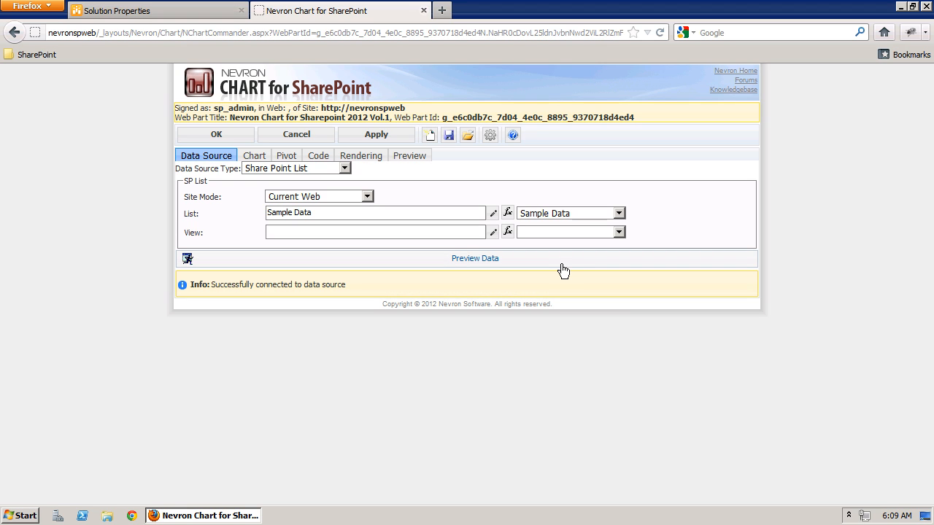
{"action": "left_click", "coordinate": [558, 264]}
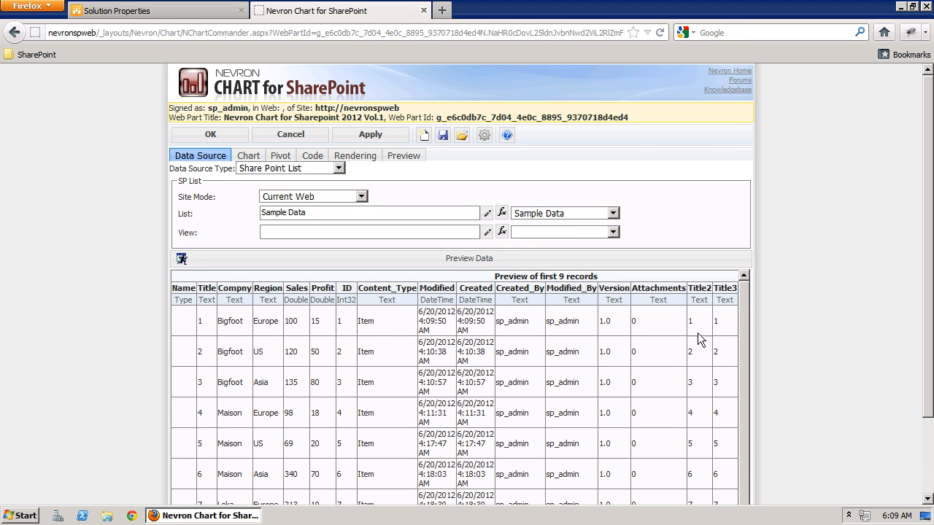
Add the Sales and Profit fields as values in the chart's pivot data groupings.
{"action": "left_click", "coordinate": [250, 155]}
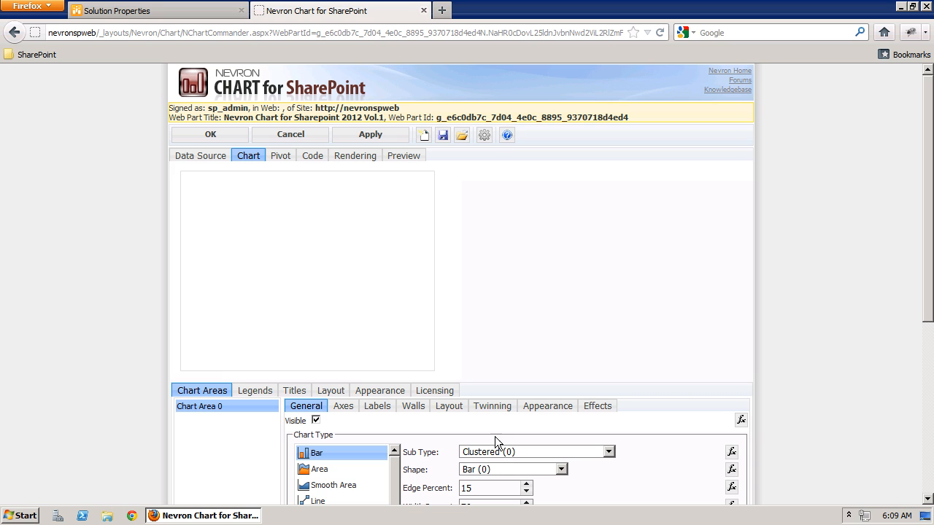
{"action": "left_click", "coordinate": [281, 156]}
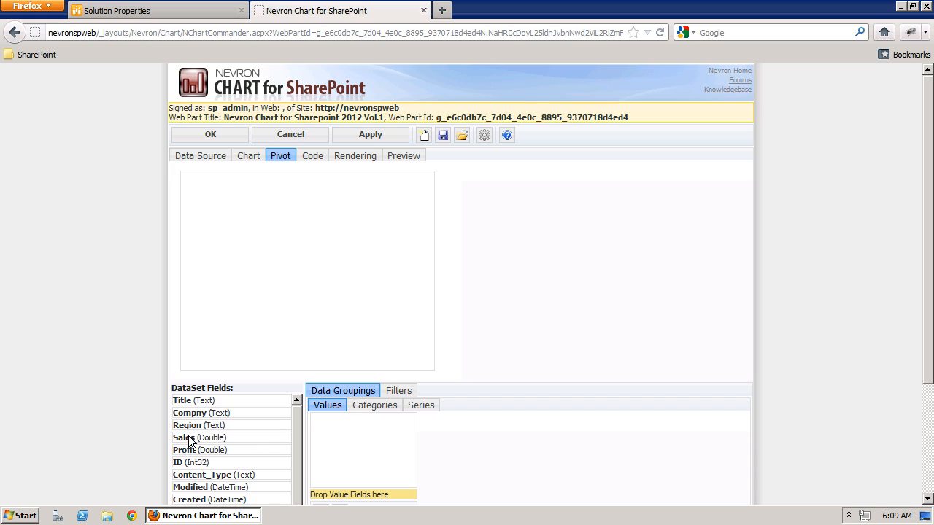
{"action": "left_click_drag", "start_coordinate": [193, 437], "coordinate": [335, 491]}
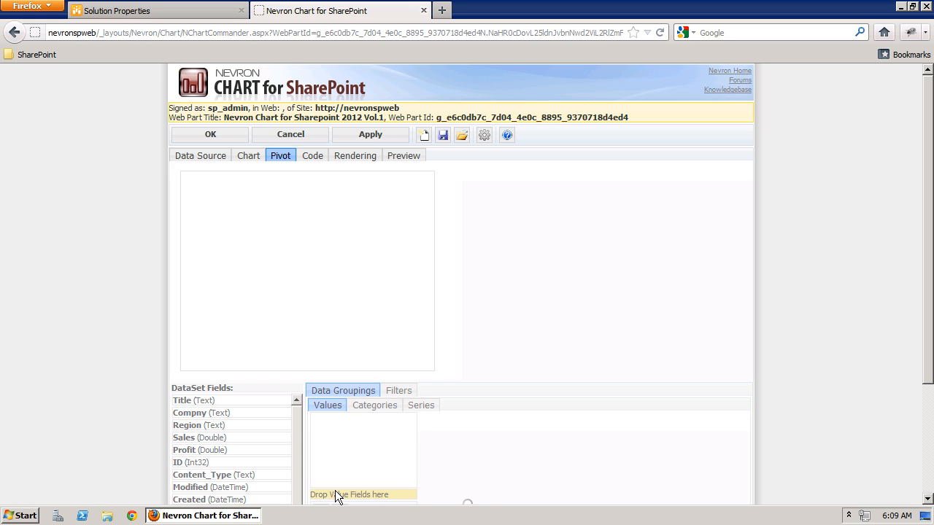
{"action": "scroll", "coordinate": [336, 481], "scroll_direction": "down", "scroll_amount": 2}
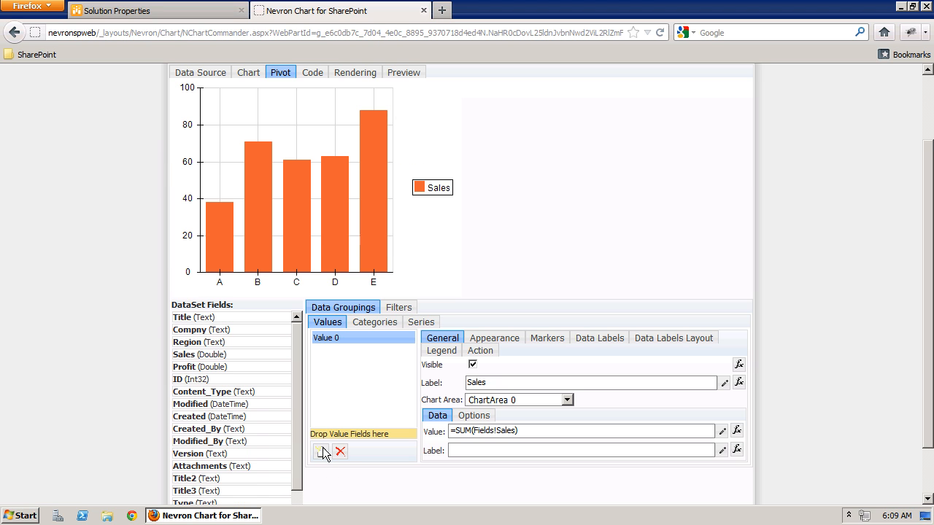
{"action": "left_click_drag", "start_coordinate": [184, 368], "coordinate": [326, 432]}
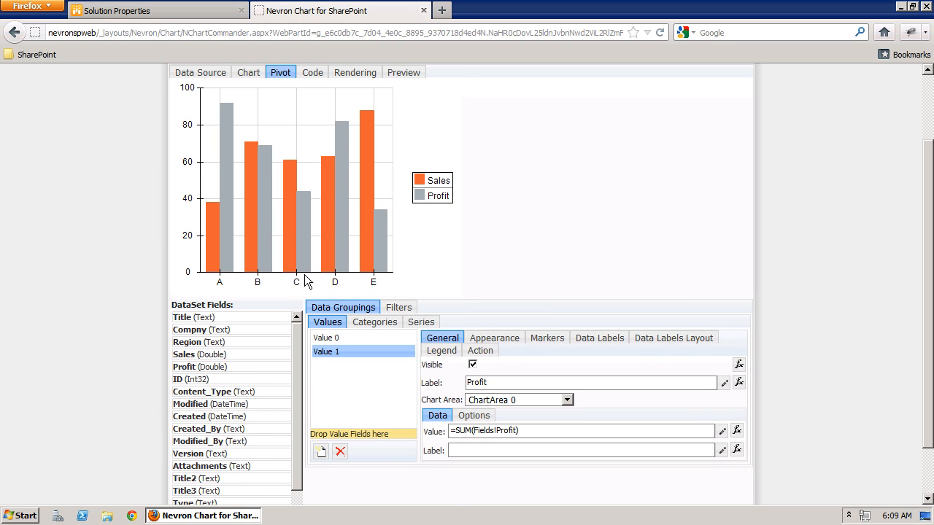
Add the Region and Compny fields as category groupings in that order and preview the chart with real data.
{"action": "left_click", "coordinate": [366, 323]}
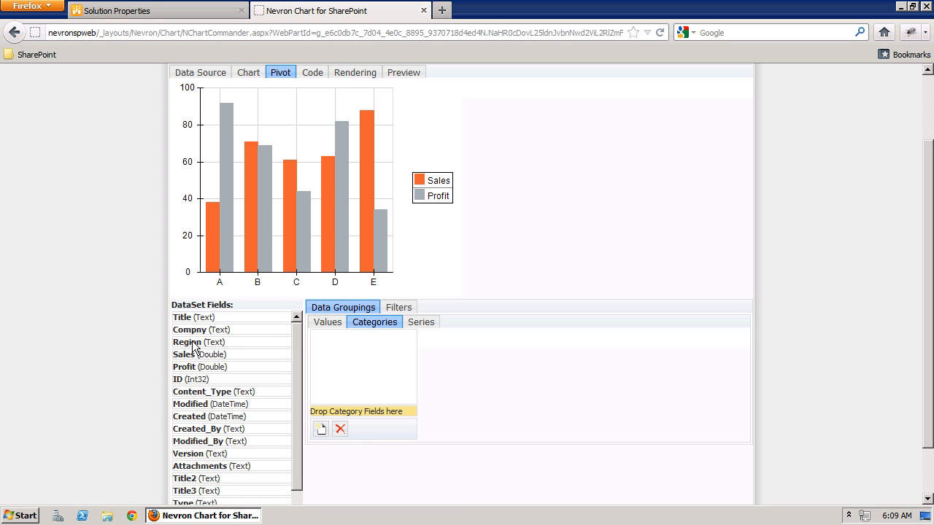
{"action": "left_click_drag", "start_coordinate": [193, 346], "coordinate": [347, 408]}
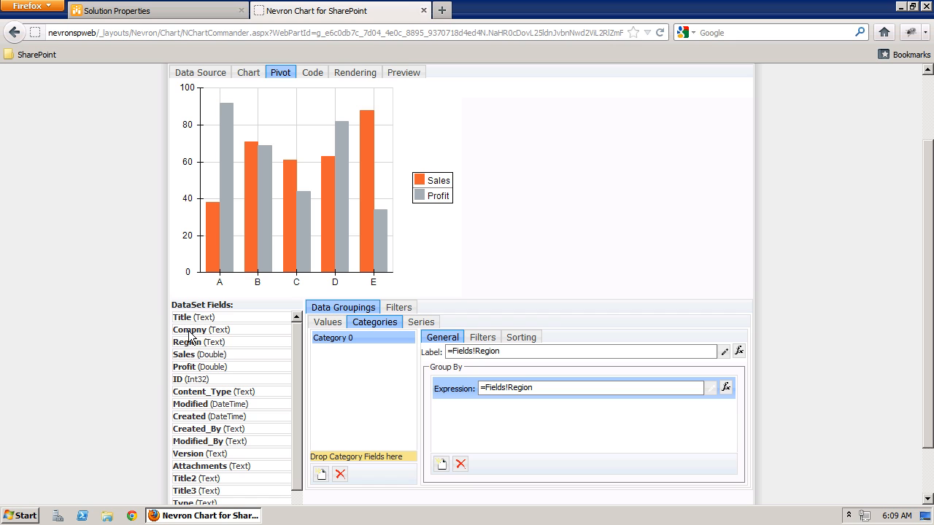
{"action": "left_click_drag", "start_coordinate": [202, 336], "coordinate": [348, 455]}
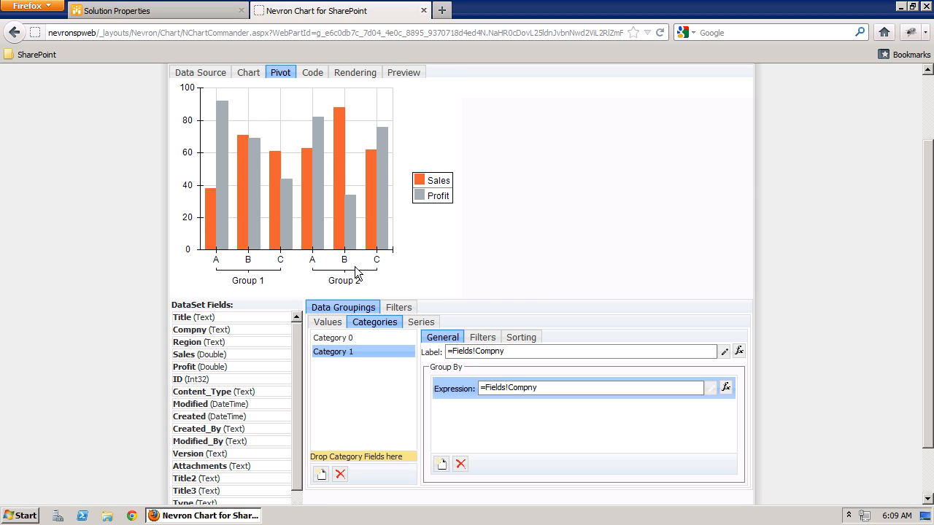
{"action": "scroll", "coordinate": [357, 273], "scroll_direction": "up", "scroll_amount": 2}
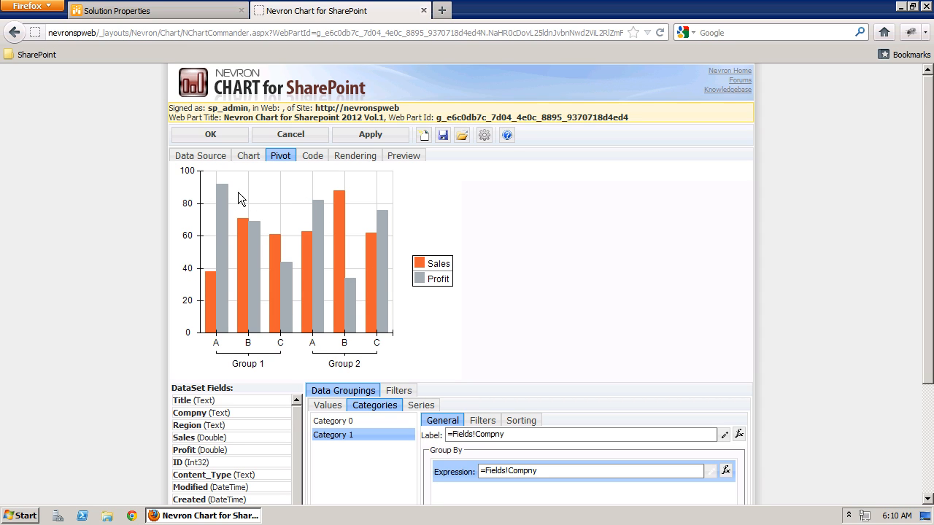
{"action": "left_click", "coordinate": [406, 157]}
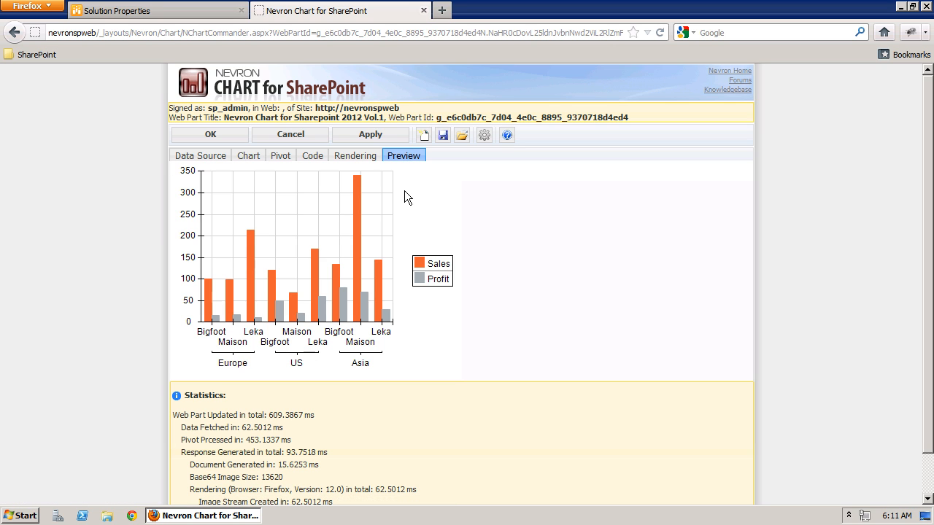
Set the dock position of the chart's legend to Top Center (10).
{"action": "left_click", "coordinate": [254, 155]}
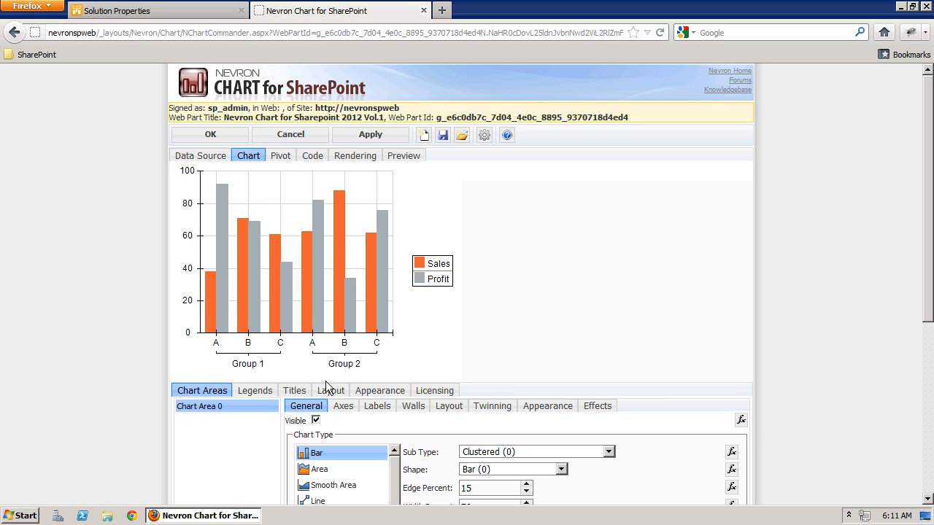
{"action": "left_click", "coordinate": [255, 391]}
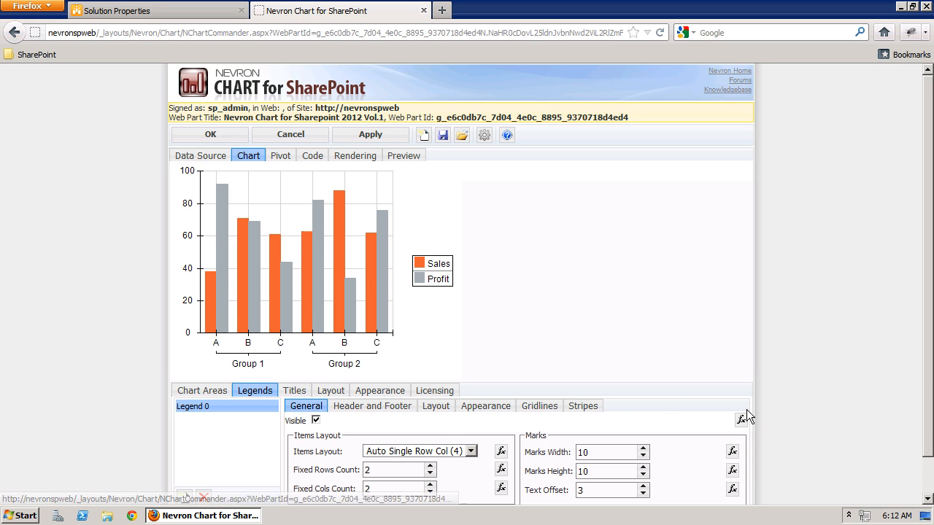
{"action": "scroll", "coordinate": [774, 378], "scroll_direction": "down", "scroll_amount": 1}
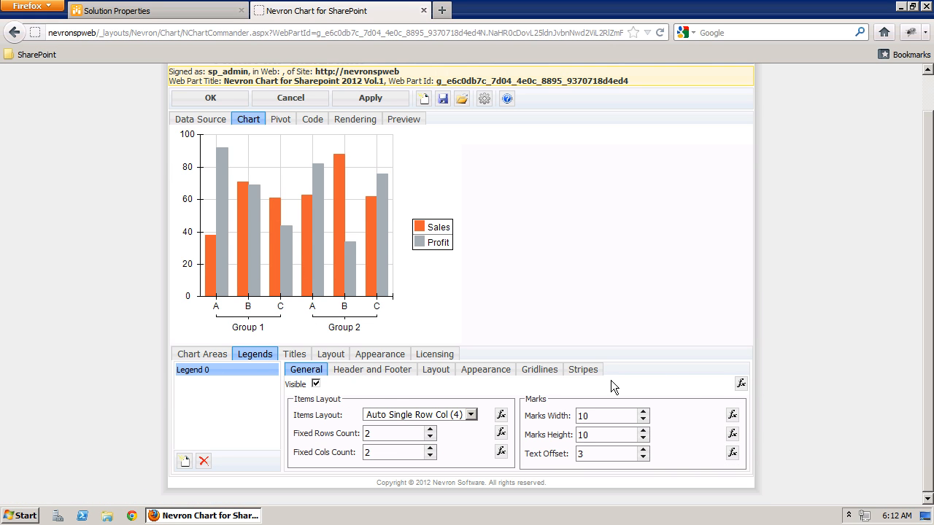
{"action": "left_click", "coordinate": [441, 370]}
{"action": "left_click", "coordinate": [420, 415]}
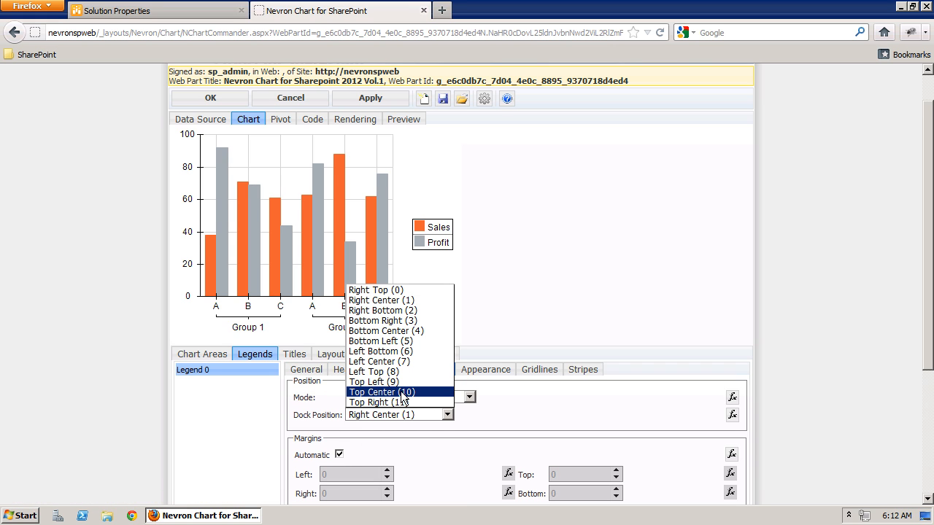
{"action": "left_click", "coordinate": [403, 393]}
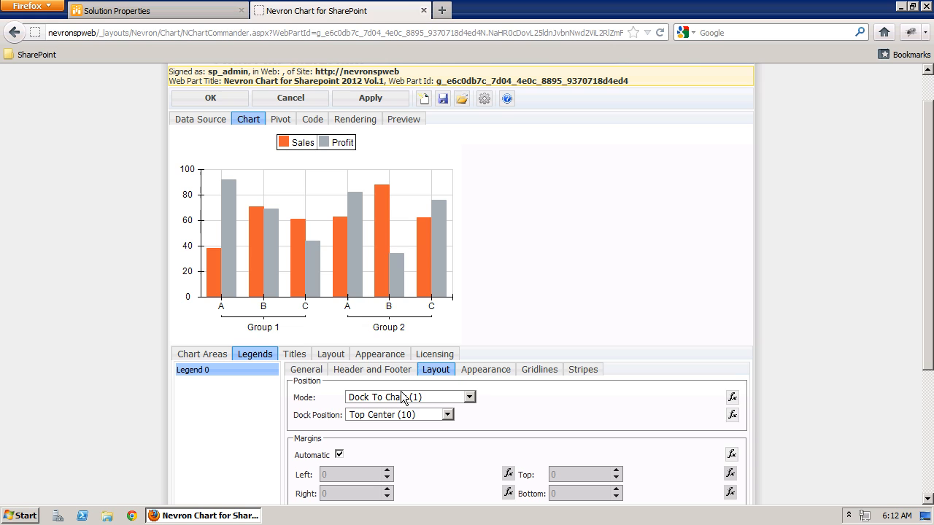
Set the chart's rendering width to 500.
{"action": "left_click", "coordinate": [365, 122]}
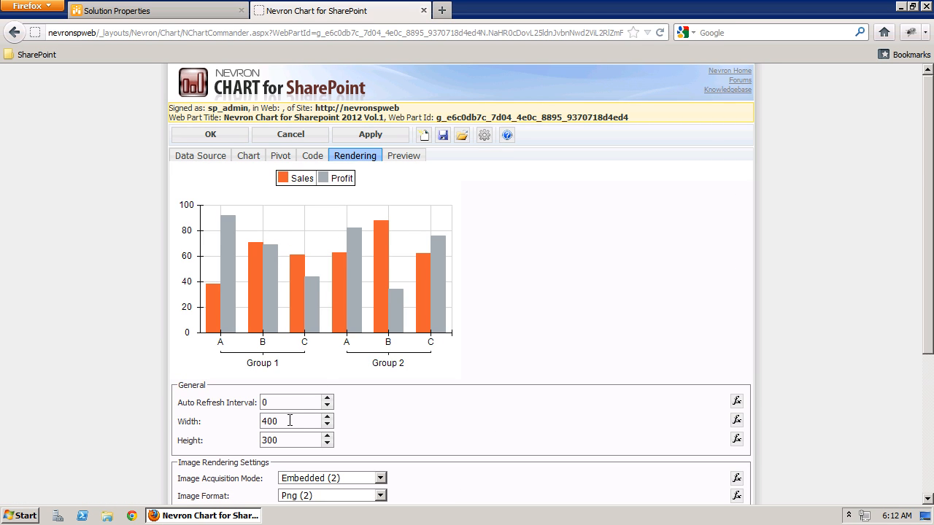
{"action": "double_click", "coordinate": [290, 421]}
{"action": "type", "text": "500"}
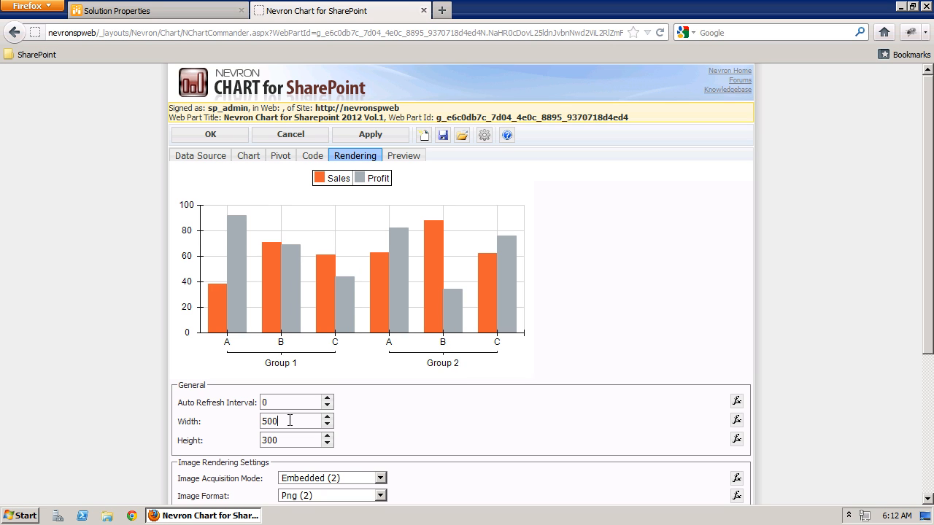
Preview the resized chart and make the data labels visible for the Sales value in the pivot data groupings.
{"action": "left_click", "coordinate": [403, 156]}
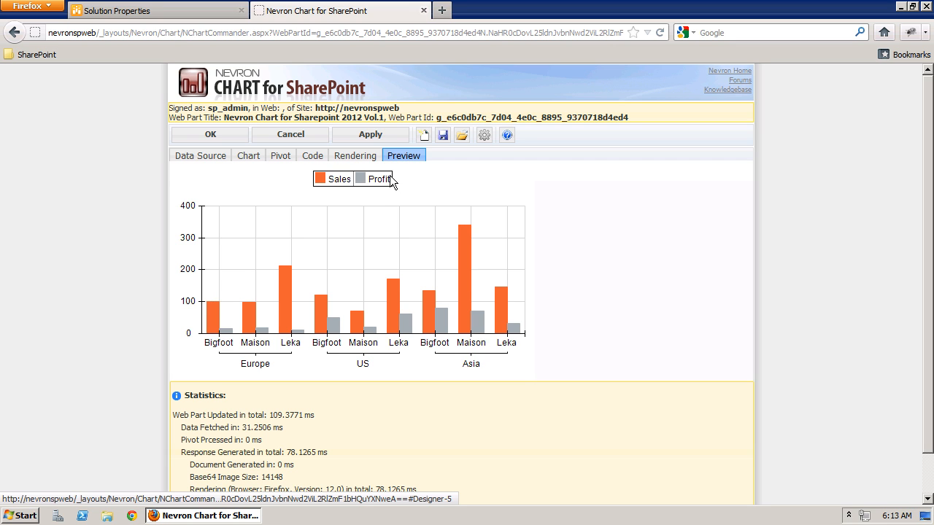
{"action": "left_click", "coordinate": [280, 158]}
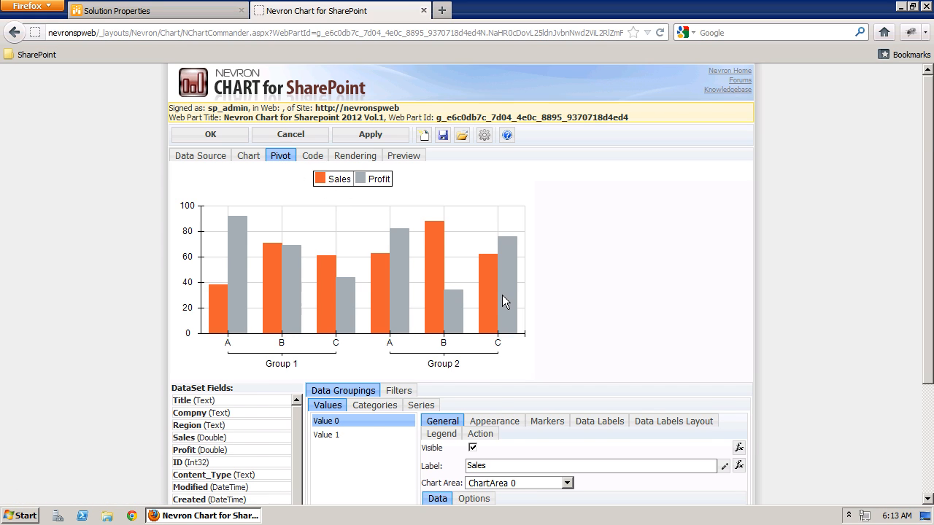
{"action": "scroll", "coordinate": [502, 295], "scroll_direction": "down", "scroll_amount": 2}
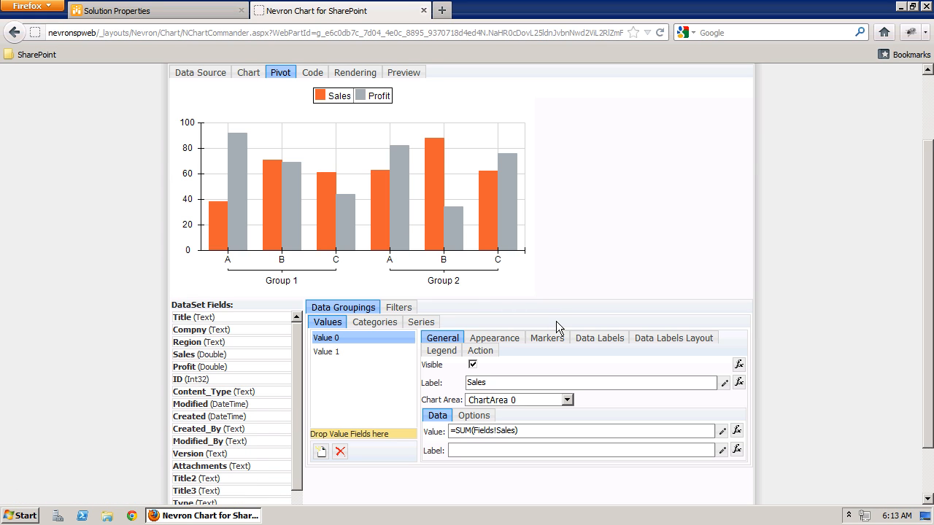
{"action": "left_click", "coordinate": [592, 336]}
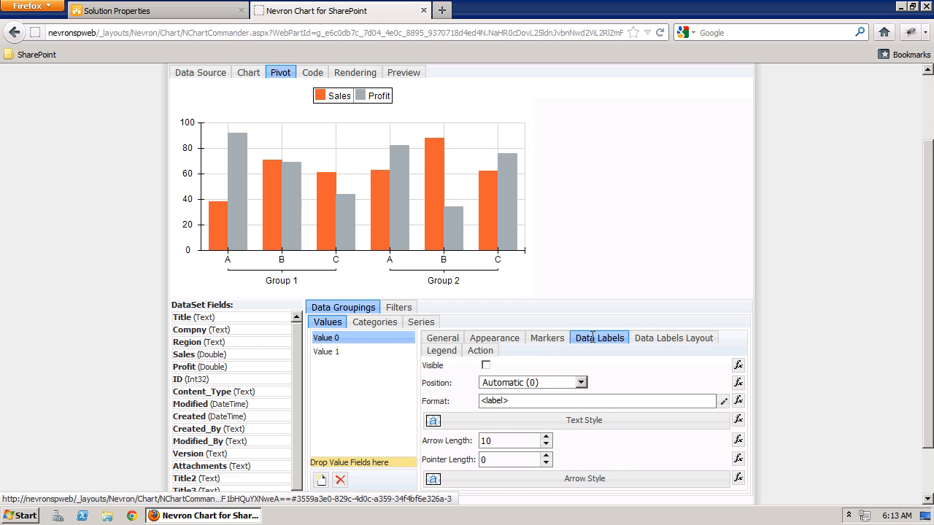
{"action": "left_click", "coordinate": [486, 366]}
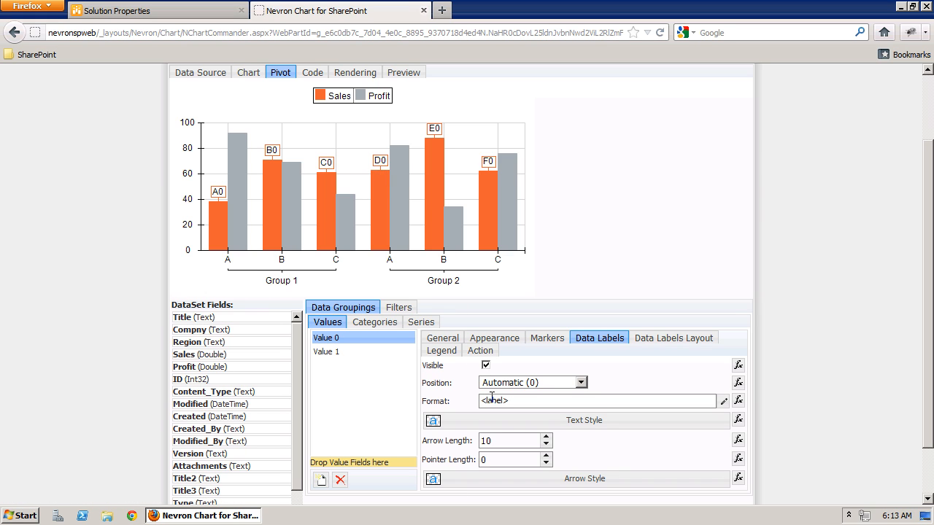
Set the Sales value's data label expression to =SUM(Fields!Sales), matching its value expression, and preview the chart with real data.
{"action": "left_click", "coordinate": [451, 340]}
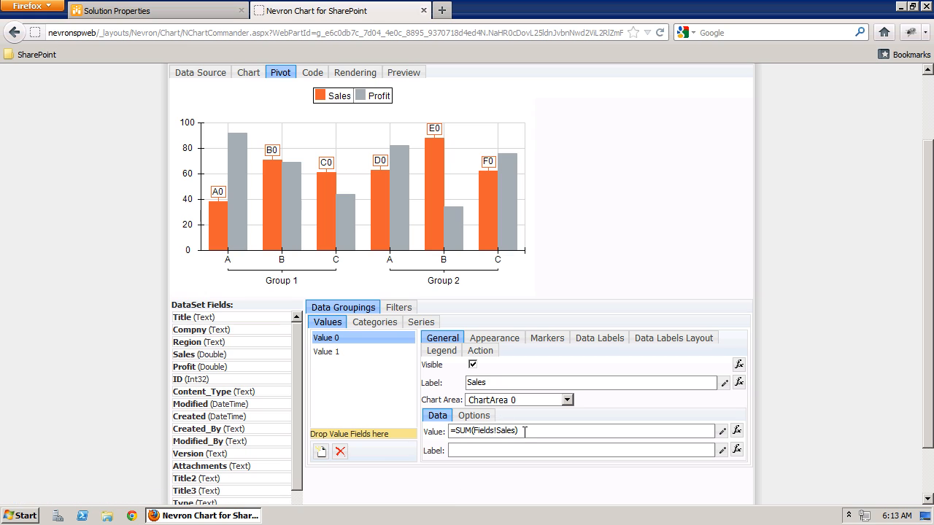
{"action": "left_click_drag", "start_coordinate": [522, 430], "coordinate": [447, 430]}
{"action": "key", "text": "ctrl+c"}
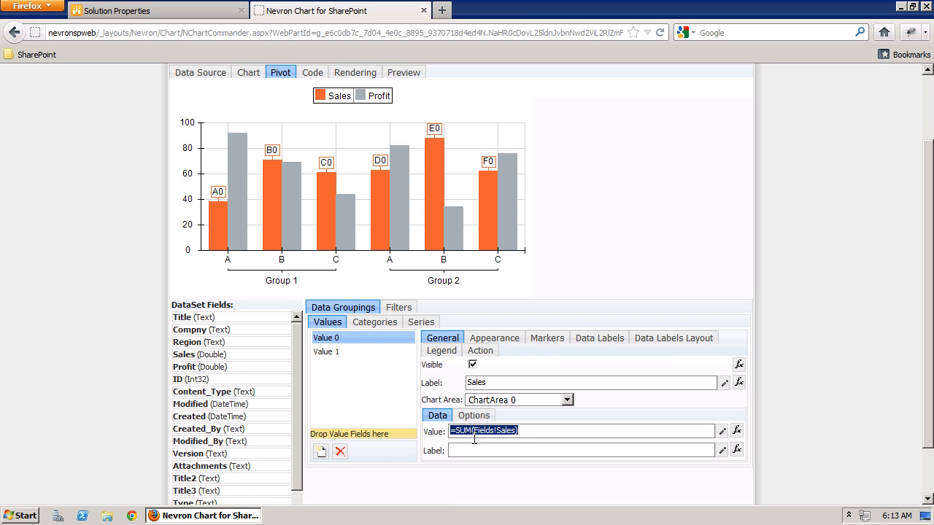
{"action": "left_click", "coordinate": [494, 450]}
{"action": "key", "text": "ctrl+v"}
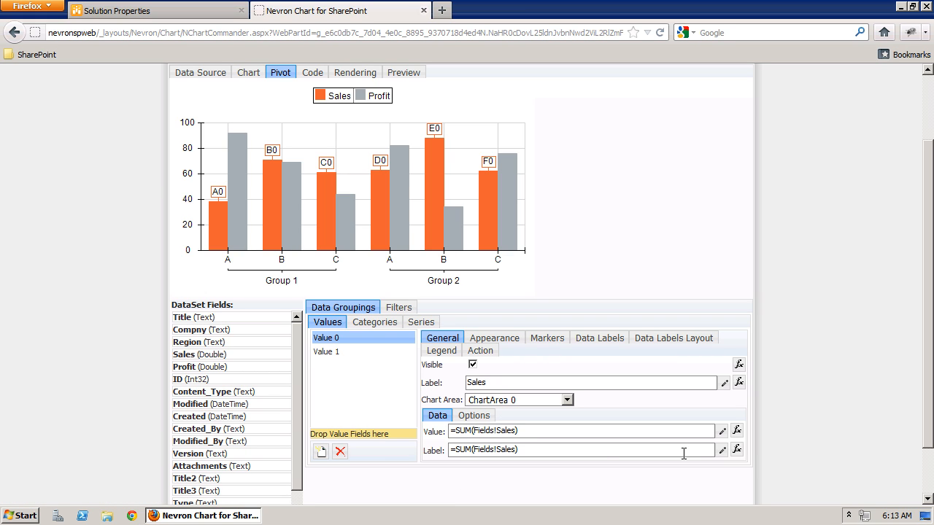
{"action": "scroll", "coordinate": [591, 300], "scroll_direction": "up", "scroll_amount": 2}
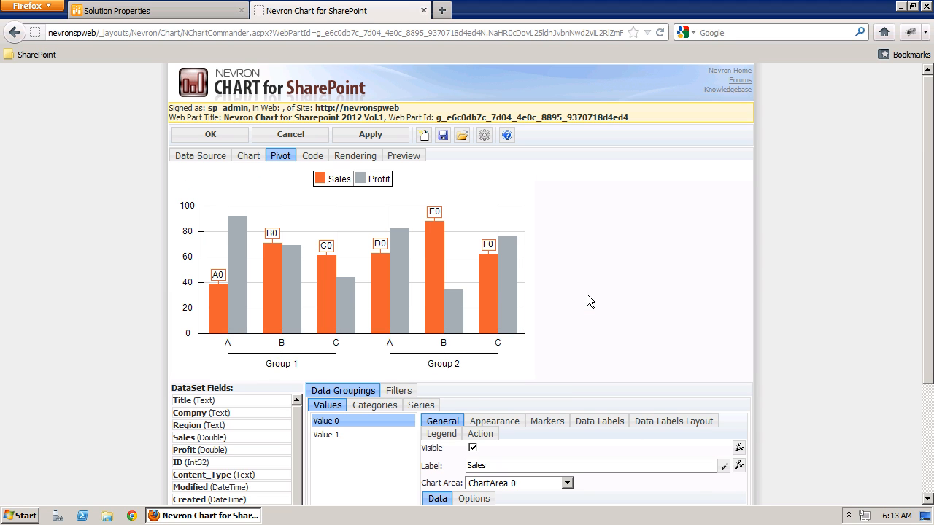
{"action": "left_click", "coordinate": [405, 158]}
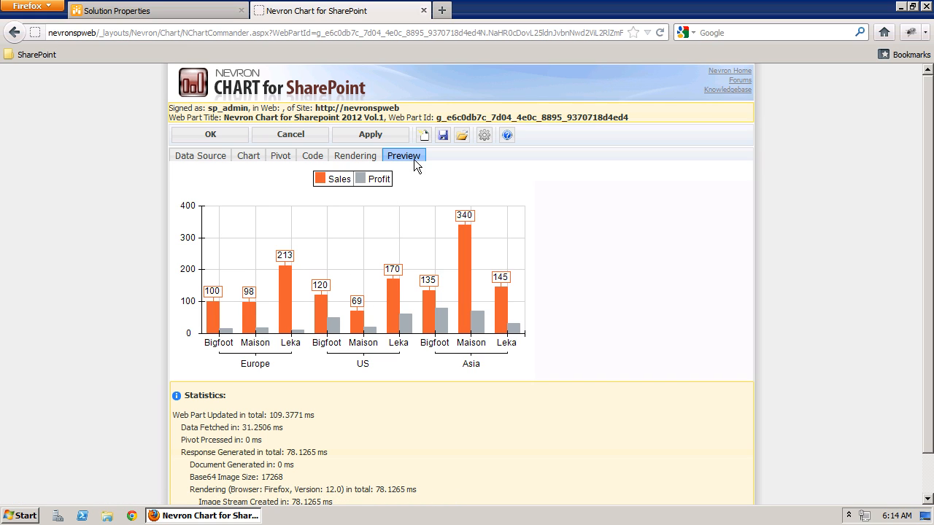
Make the data labels visible for the Profit value in the pivot data groupings.
{"action": "left_click", "coordinate": [282, 157]}
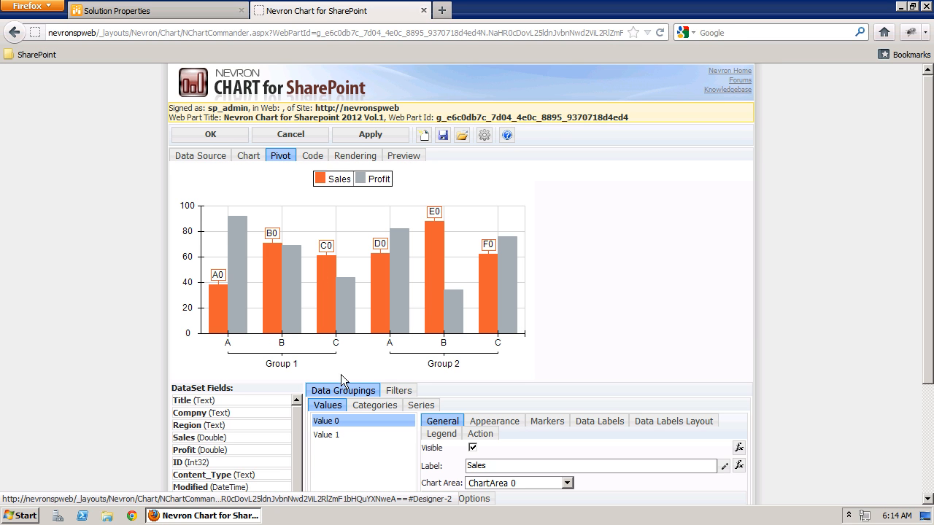
{"action": "left_click", "coordinate": [335, 435]}
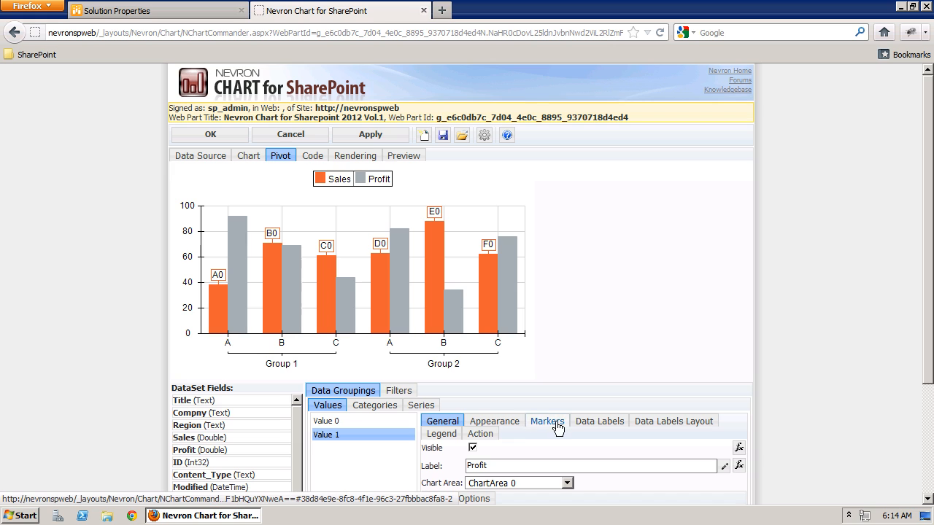
{"action": "left_click", "coordinate": [582, 421]}
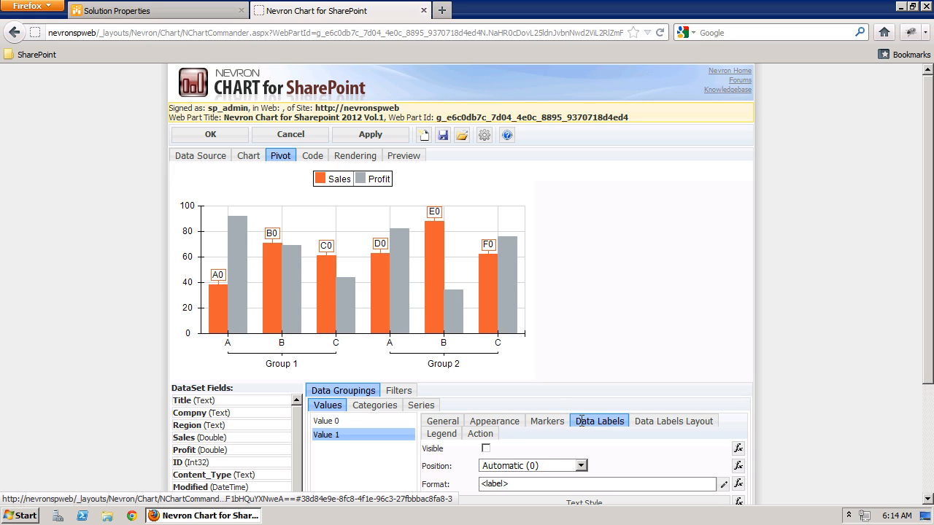
{"action": "left_click", "coordinate": [486, 447]}
Set the Profit value's data label expression to =SUM(Fields!Profit), matching its value expression.
{"action": "left_click", "coordinate": [443, 421]}
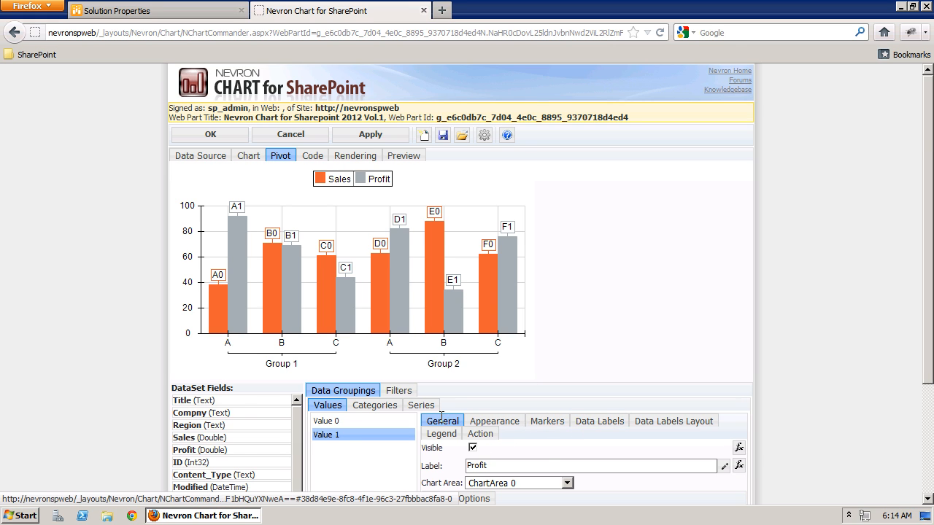
{"action": "scroll", "coordinate": [445, 421], "scroll_direction": "down", "scroll_amount": 3}
{"action": "left_click_drag", "start_coordinate": [525, 373], "coordinate": [441, 374]}
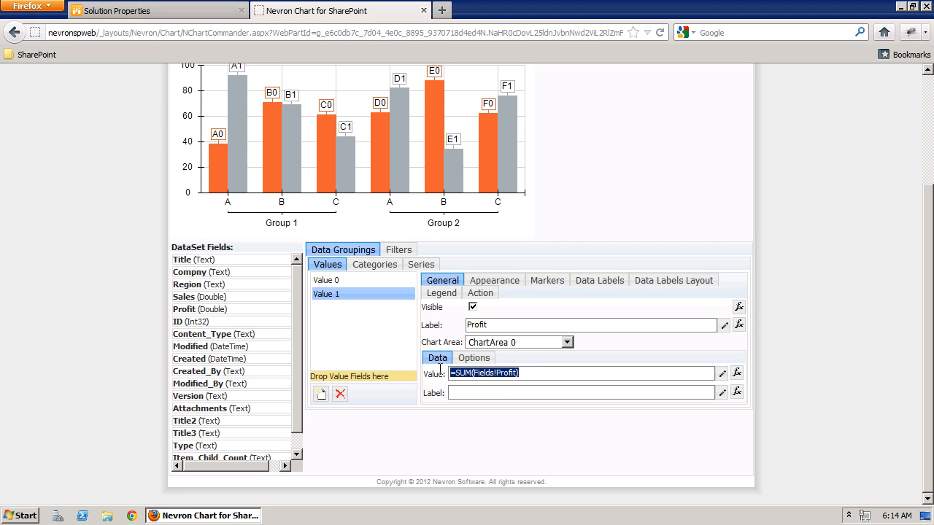
{"action": "key", "text": "ctrl+c"}
{"action": "left_click", "coordinate": [456, 393]}
{"action": "key", "text": "ctrl+v"}
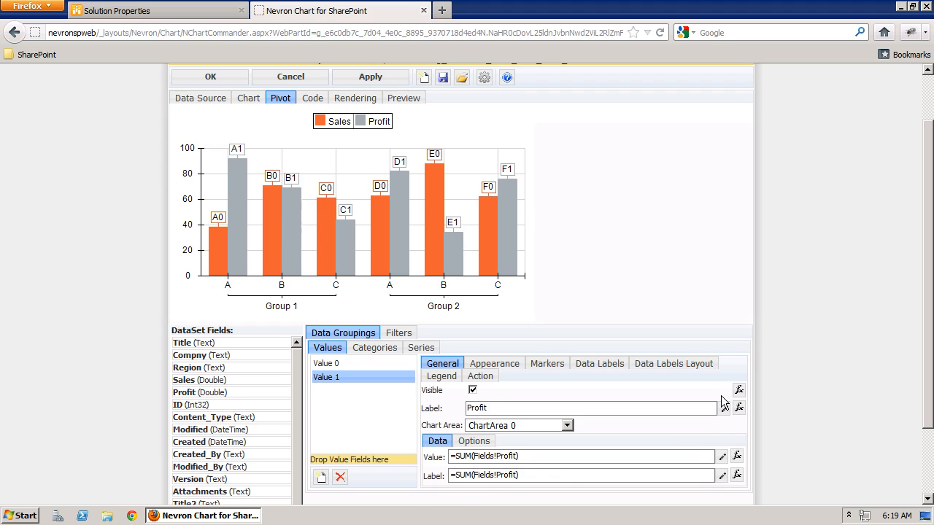
{"action": "scroll", "coordinate": [722, 401], "scroll_direction": "up", "scroll_amount": 2}
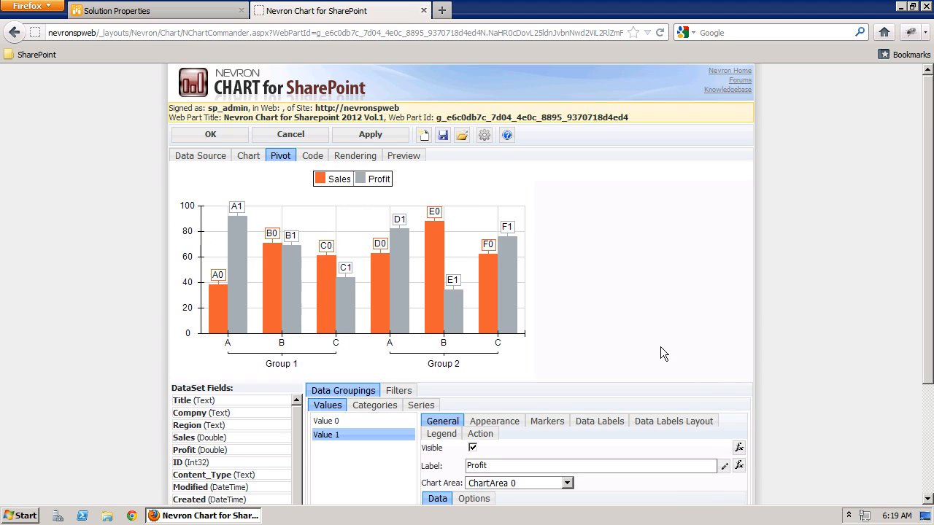
Turn off the chart area's automatic style sheet and apply the predefined Bright palette.
{"action": "left_click", "coordinate": [248, 156]}
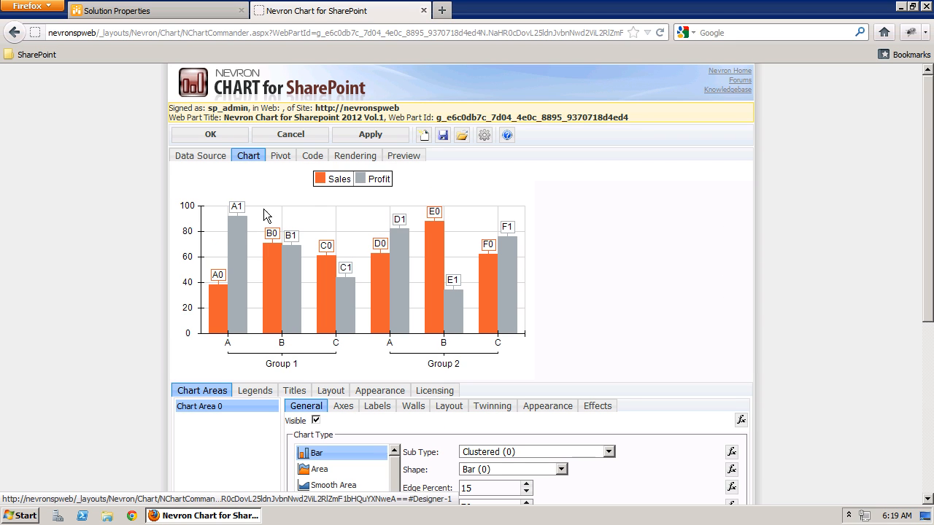
{"action": "left_click", "coordinate": [548, 406]}
{"action": "scroll", "coordinate": [523, 390], "scroll_direction": "down", "scroll_amount": 4}
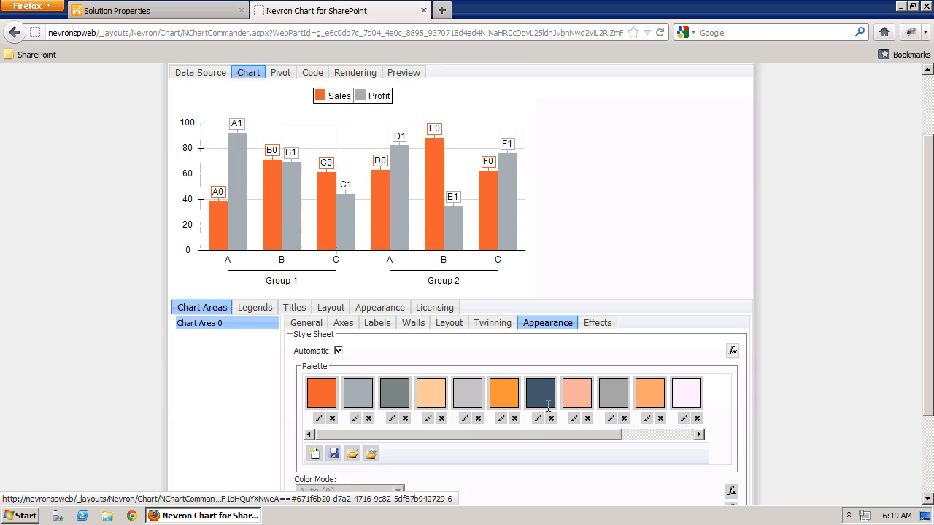
{"action": "left_click", "coordinate": [338, 267]}
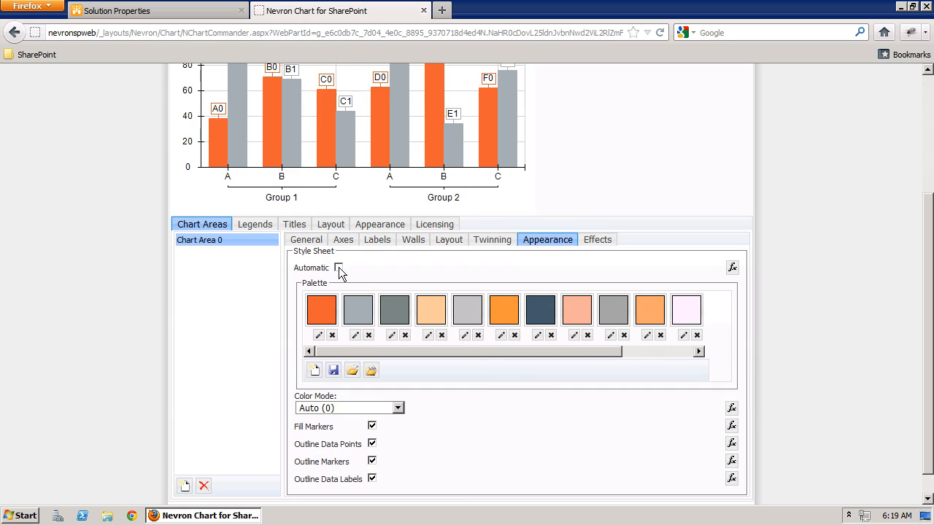
{"action": "left_click", "coordinate": [371, 371]}
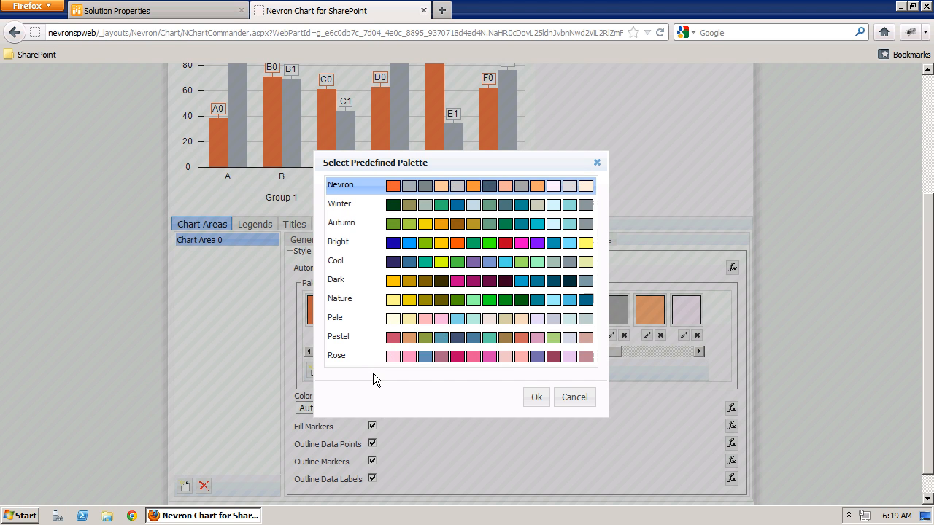
{"action": "left_click", "coordinate": [352, 250]}
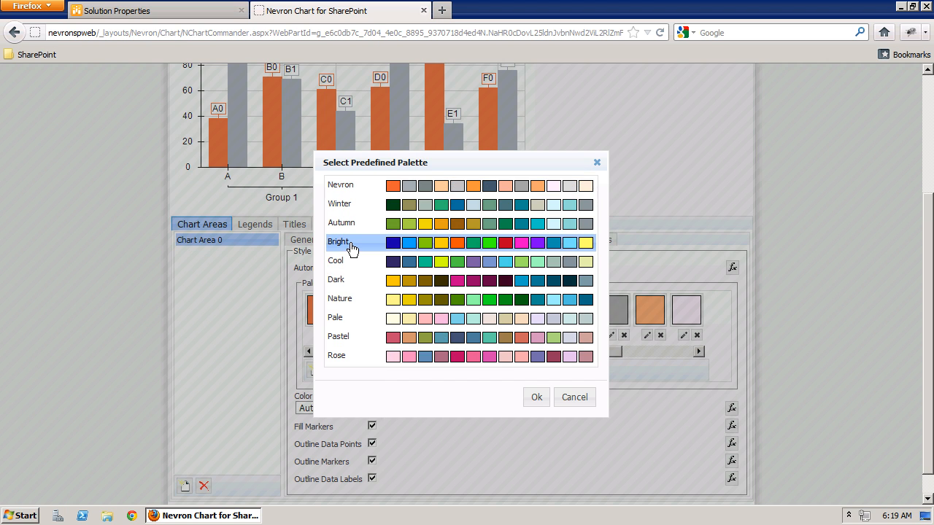
{"action": "left_click", "coordinate": [532, 397]}
{"action": "scroll", "coordinate": [533, 401], "scroll_direction": "up", "scroll_amount": 2}
{"action": "scroll", "coordinate": [382, 270], "scroll_direction": "up", "scroll_amount": 2}
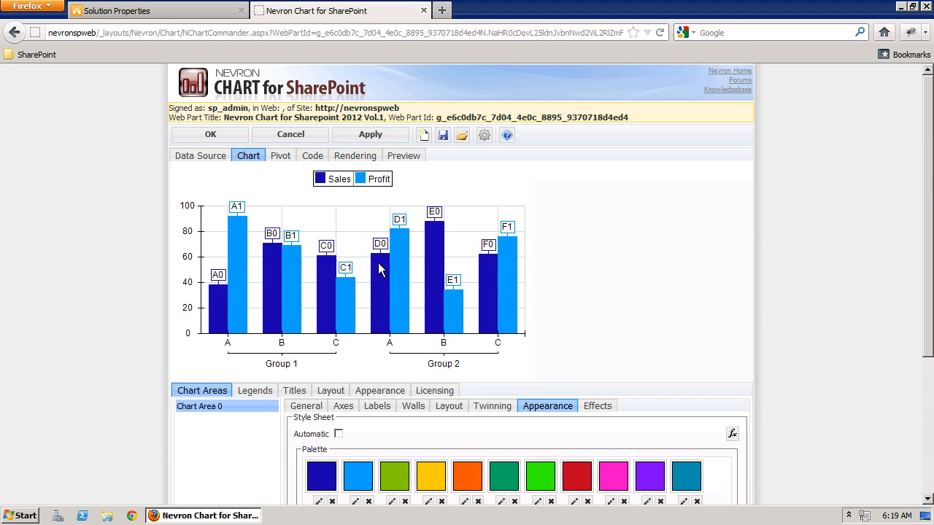
Preview the finished chart with real data and accept the chart design.
{"action": "left_click", "coordinate": [411, 155]}
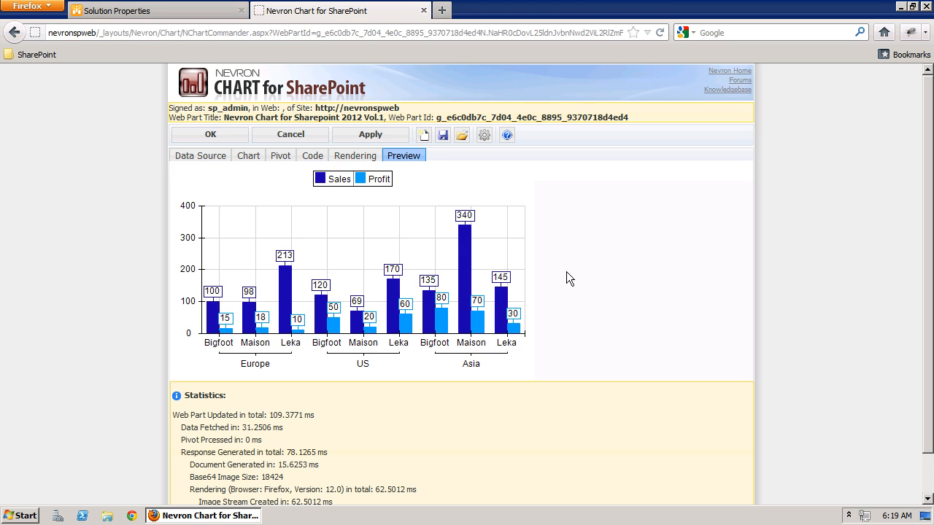
{"action": "left_click", "coordinate": [221, 139]}
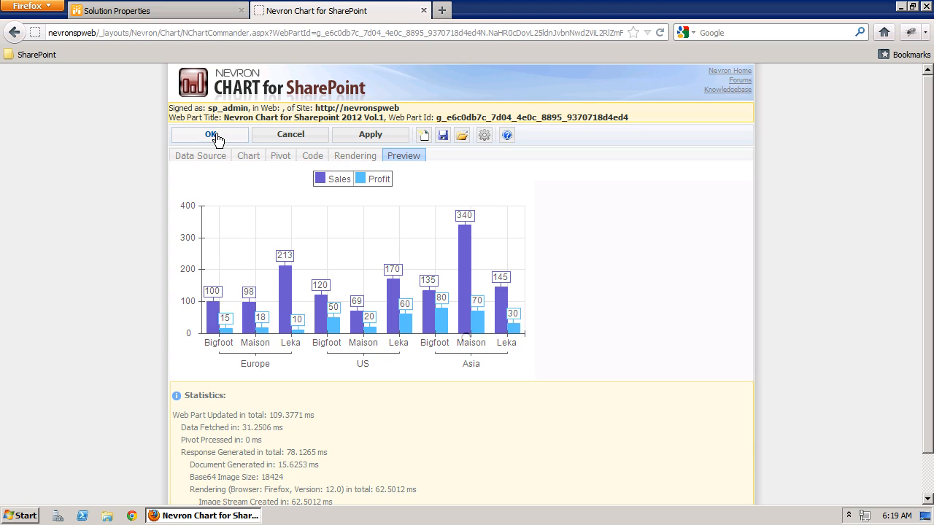